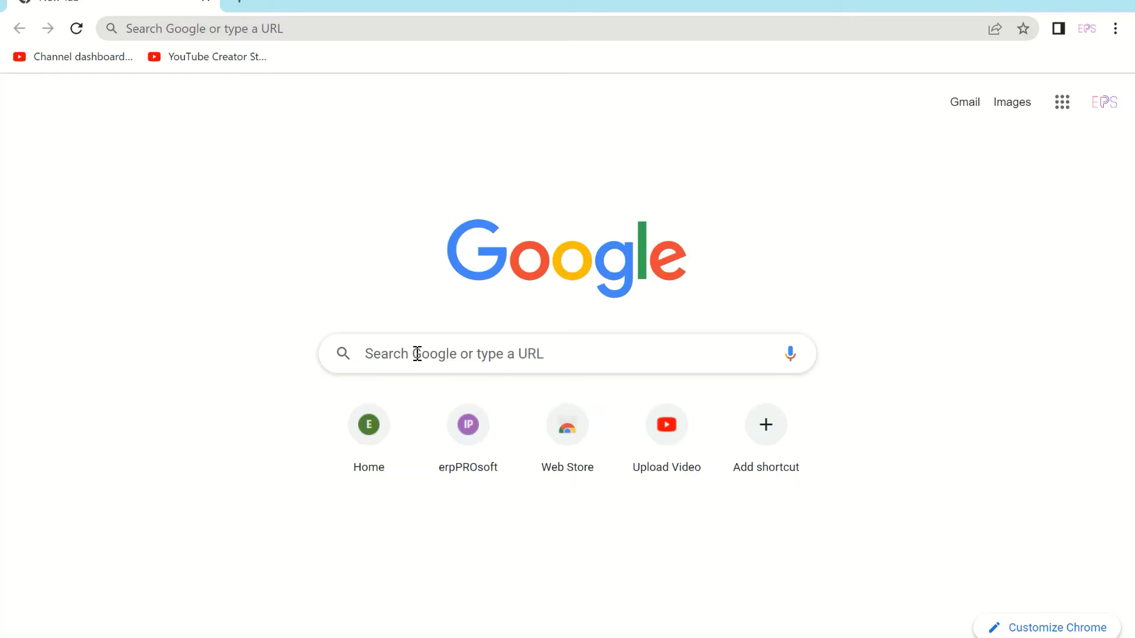
Step: Search Google for 'shopiling pro'
left_click(418, 354)
type("s")
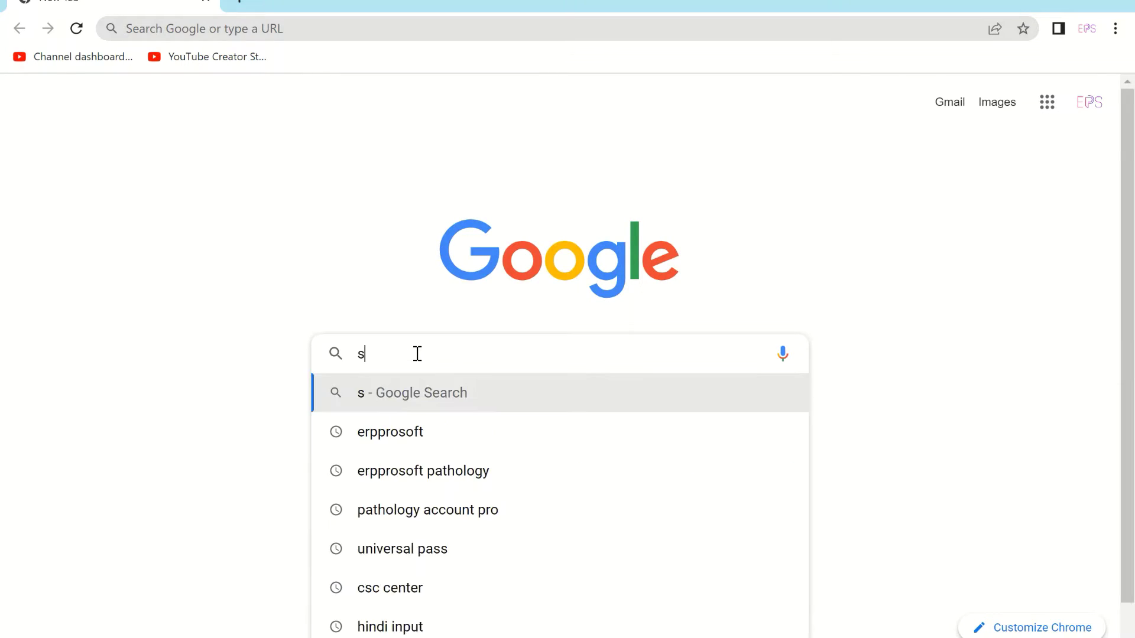
type("hopiling pro")
key("Return")
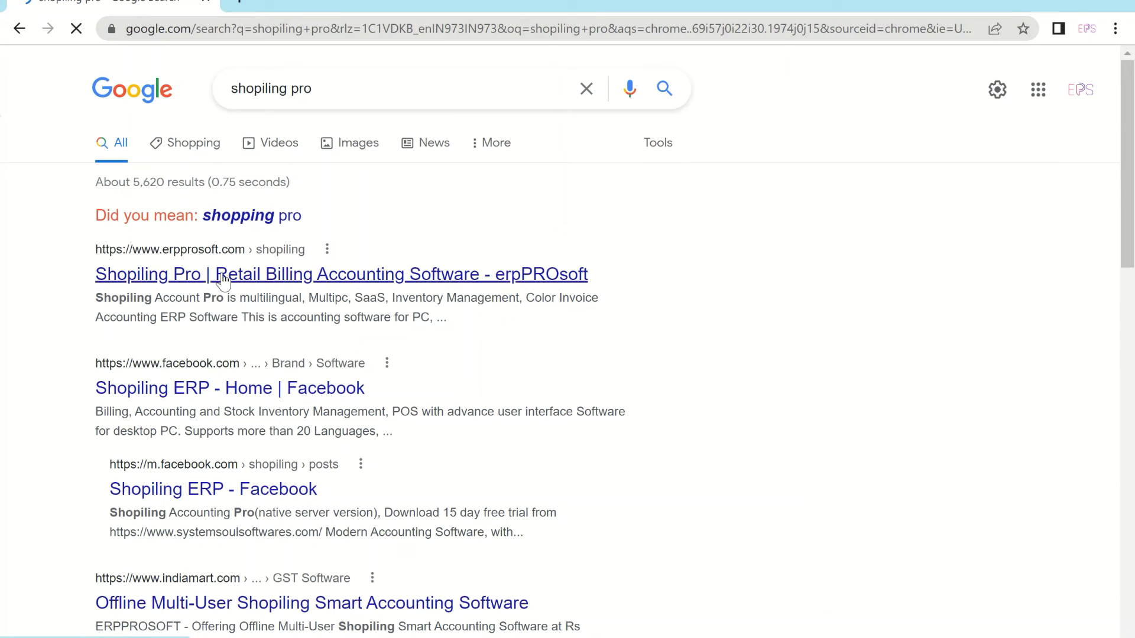
Step: Open the erpPROsoft Shopiling Pro result and go to its Download page
left_click(219, 278)
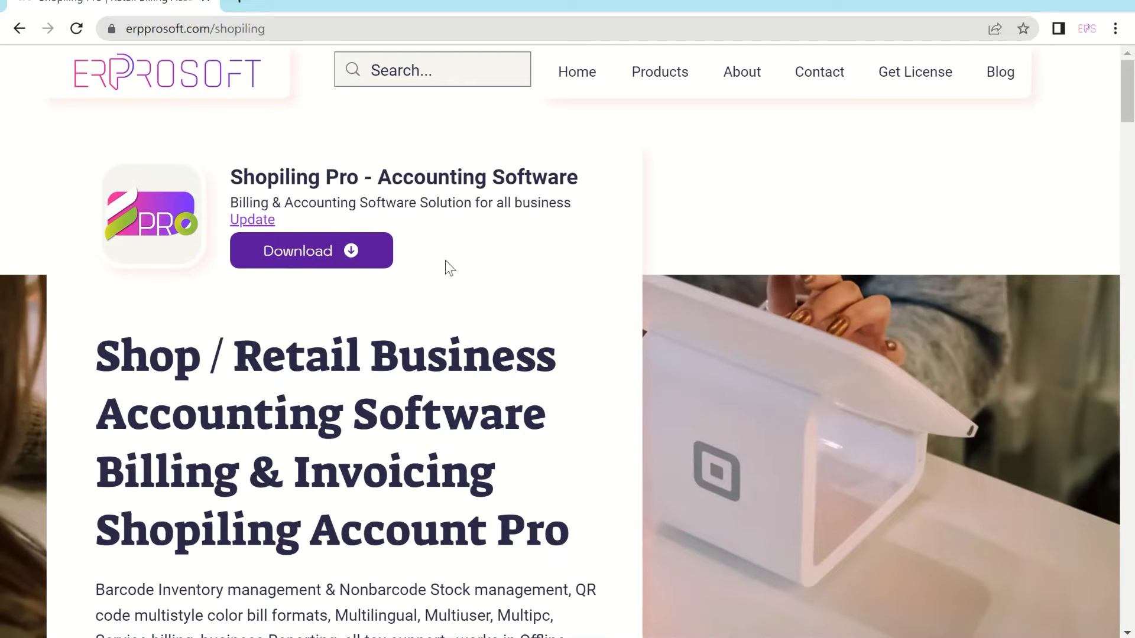
scroll(355, 272, "down", 7)
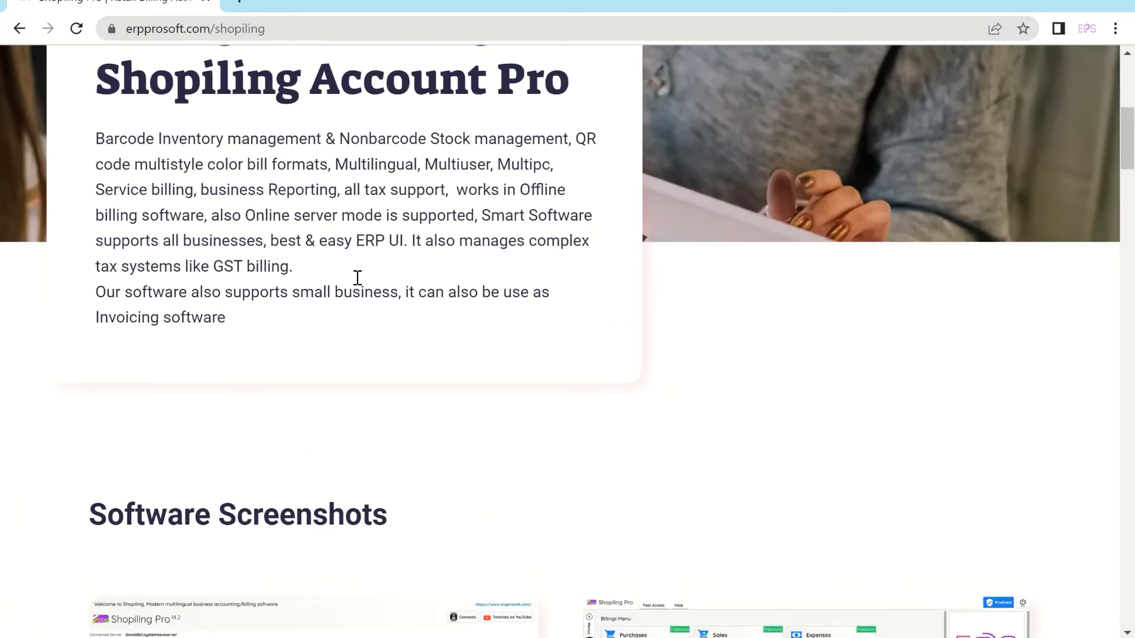
scroll(355, 272, "up", 7)
left_click(316, 269)
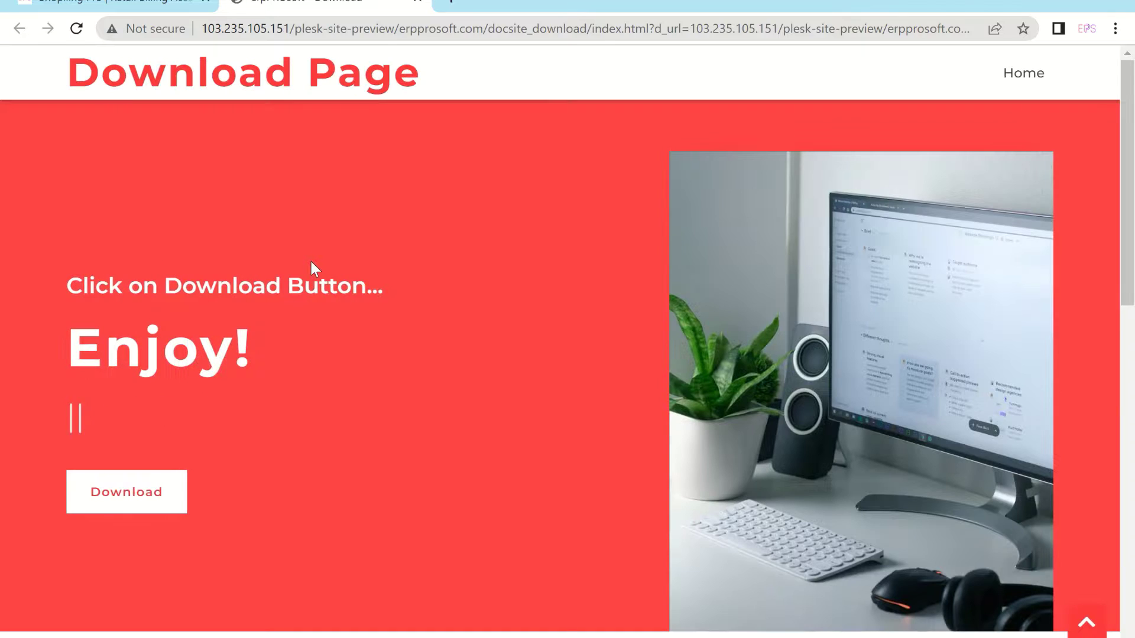
Step: Download the Shopiling Pro installer and start installing its selected prerequisites
left_click(144, 502)
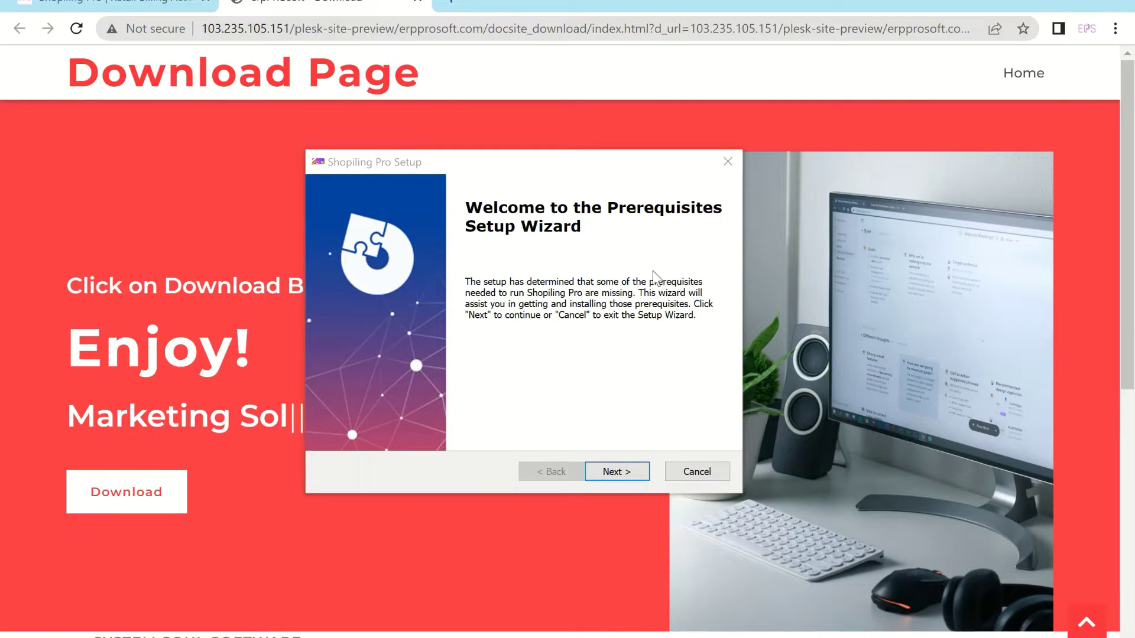
left_click(614, 468)
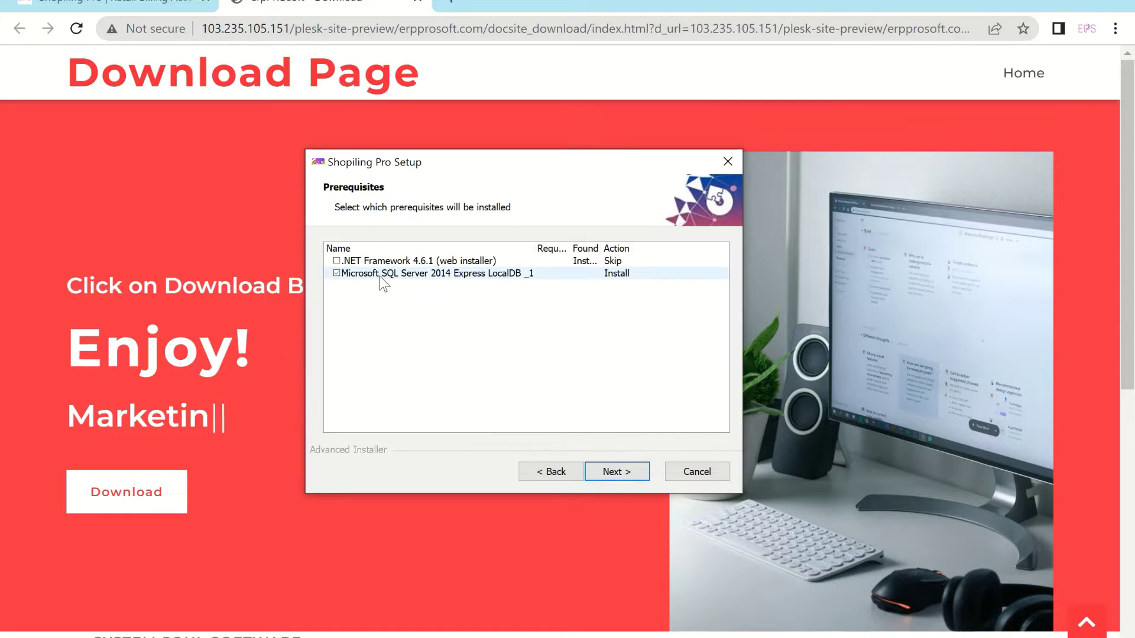
left_click(608, 470)
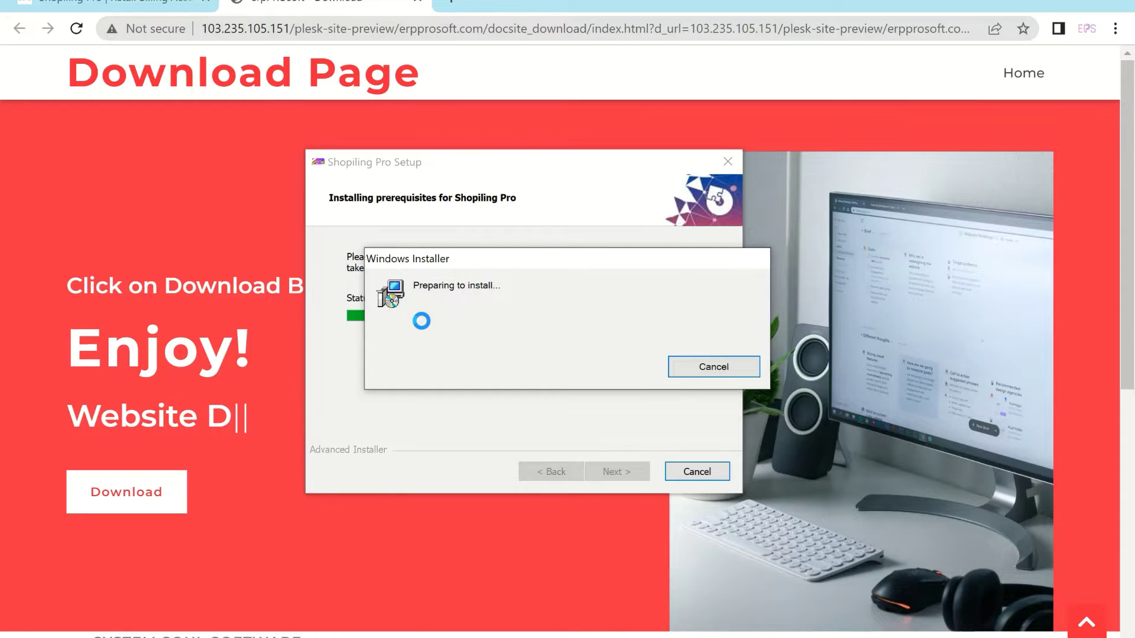
Step: Accept the SQL Server licence terms and install SQL Server 2014 Express LocalDB
left_click(637, 470)
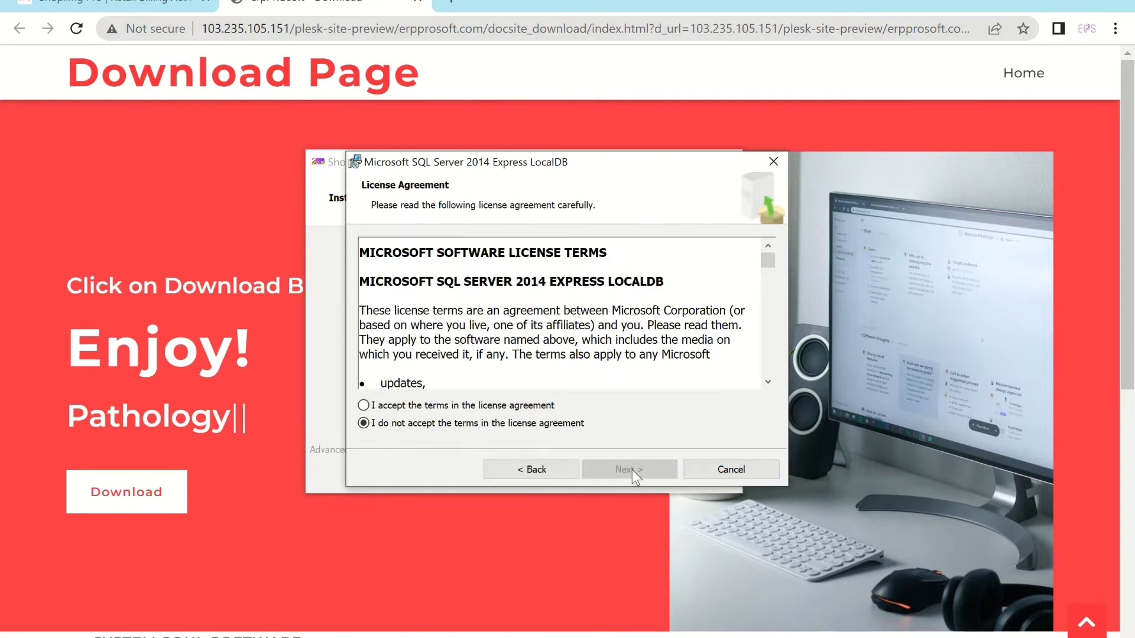
left_click(468, 406)
left_click(618, 473)
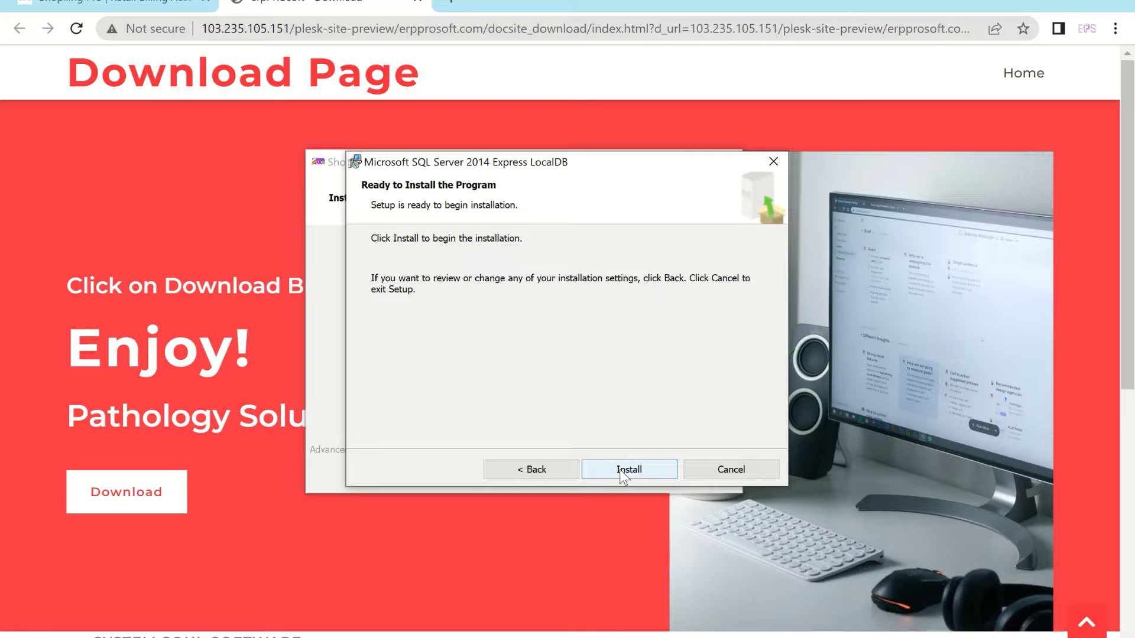
left_click(620, 469)
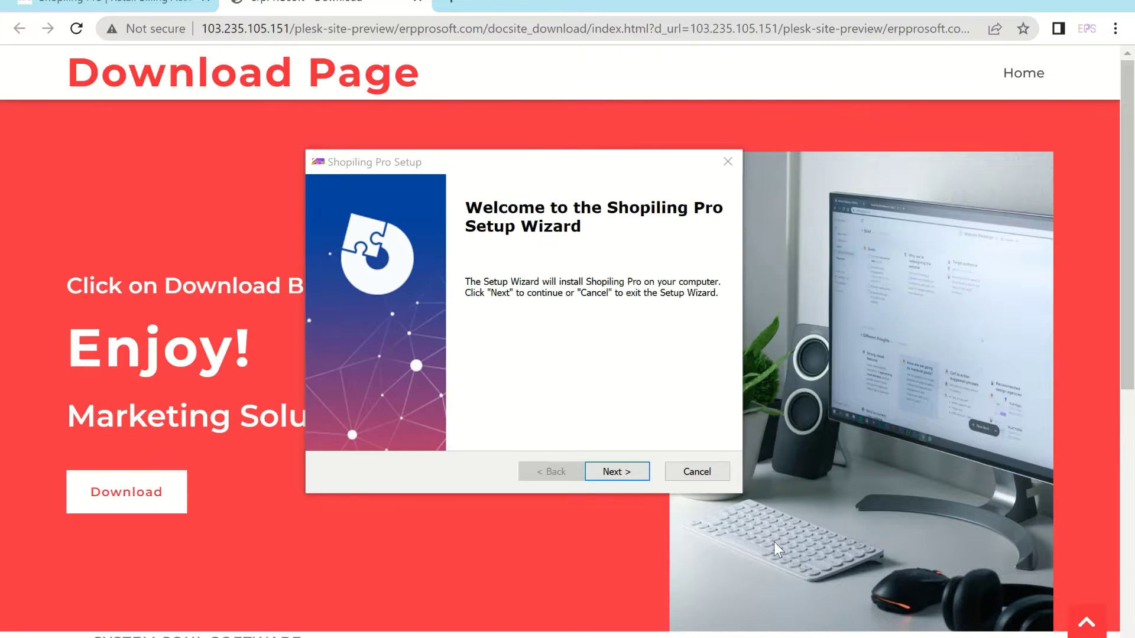
Step: Accept the licence, keep the default Program Files folder, install, and finish with Launch Shopiling Pro checked
left_click(614, 465)
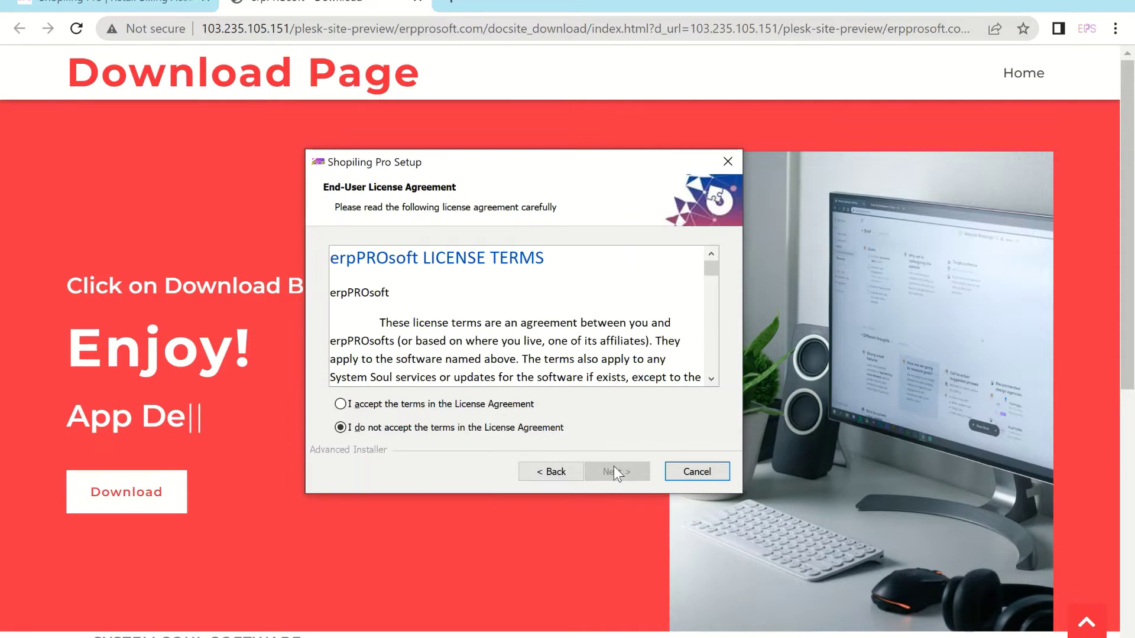
left_click(477, 406)
left_click(621, 465)
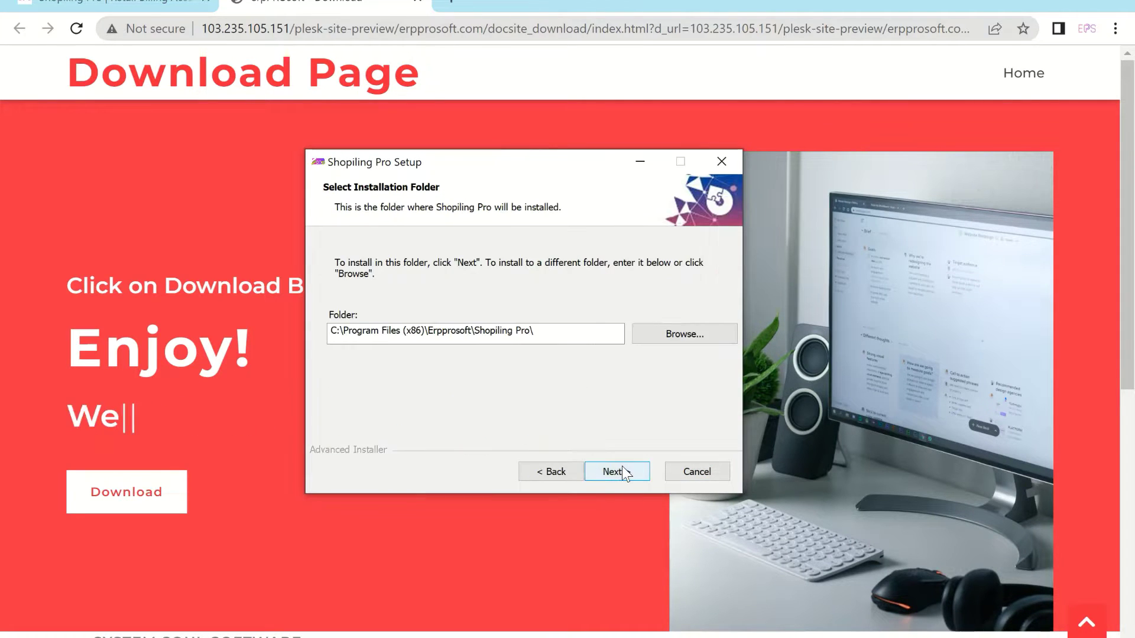
left_click(618, 466)
left_click(618, 466)
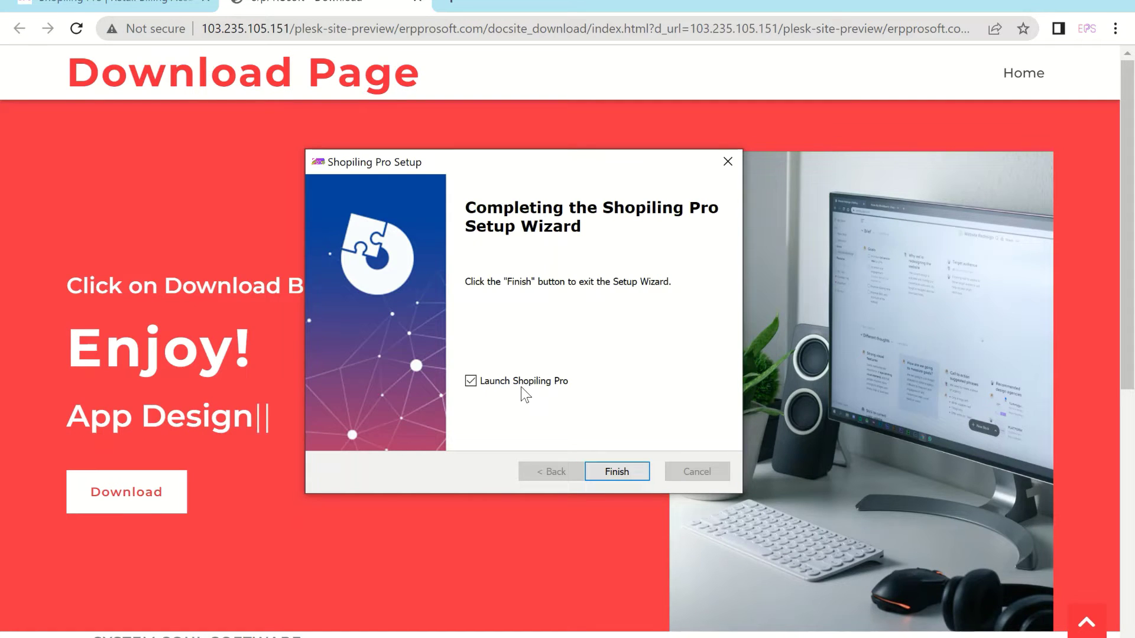
left_click(616, 471)
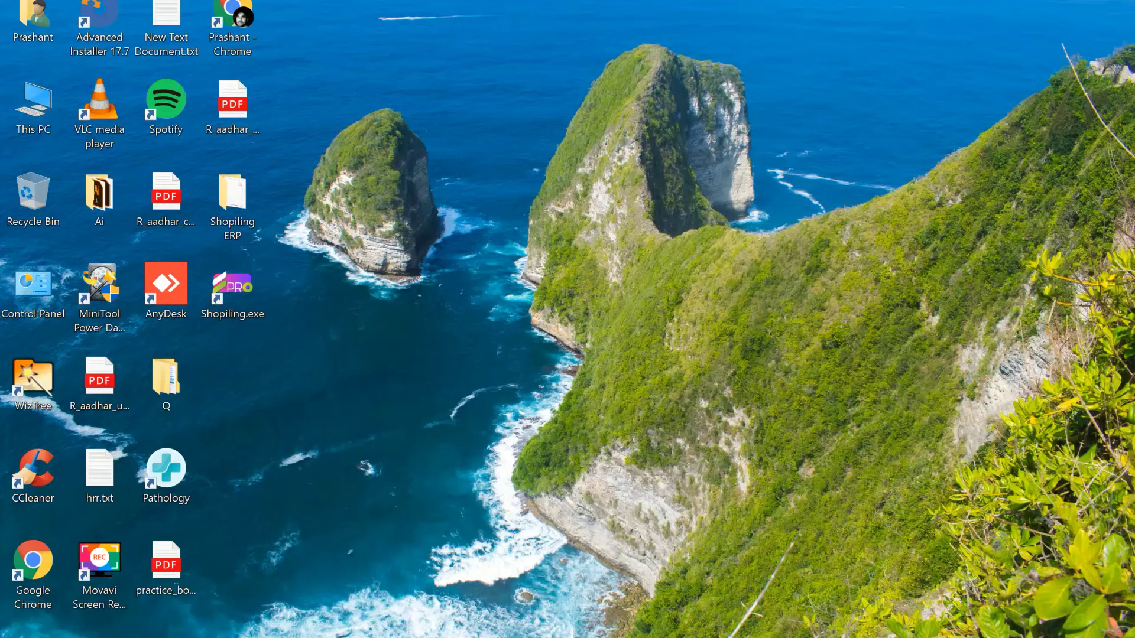
Step: Launch Shopiling.exe from the desktop shortcut and refresh the desktop
double_click(247, 281)
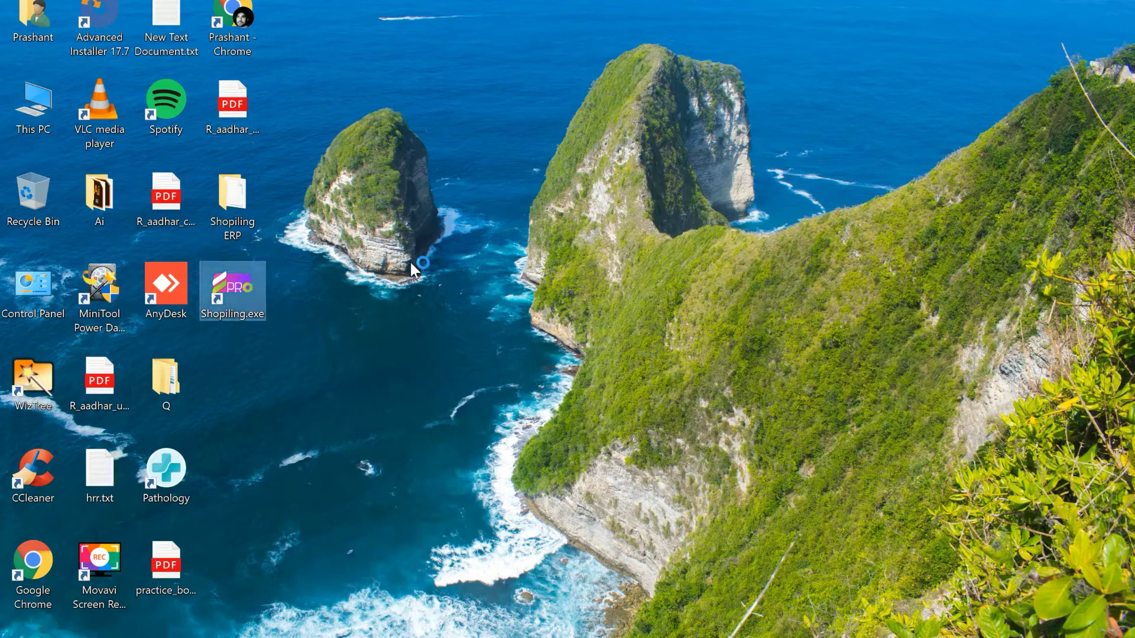
right_click(501, 197)
left_click(537, 254)
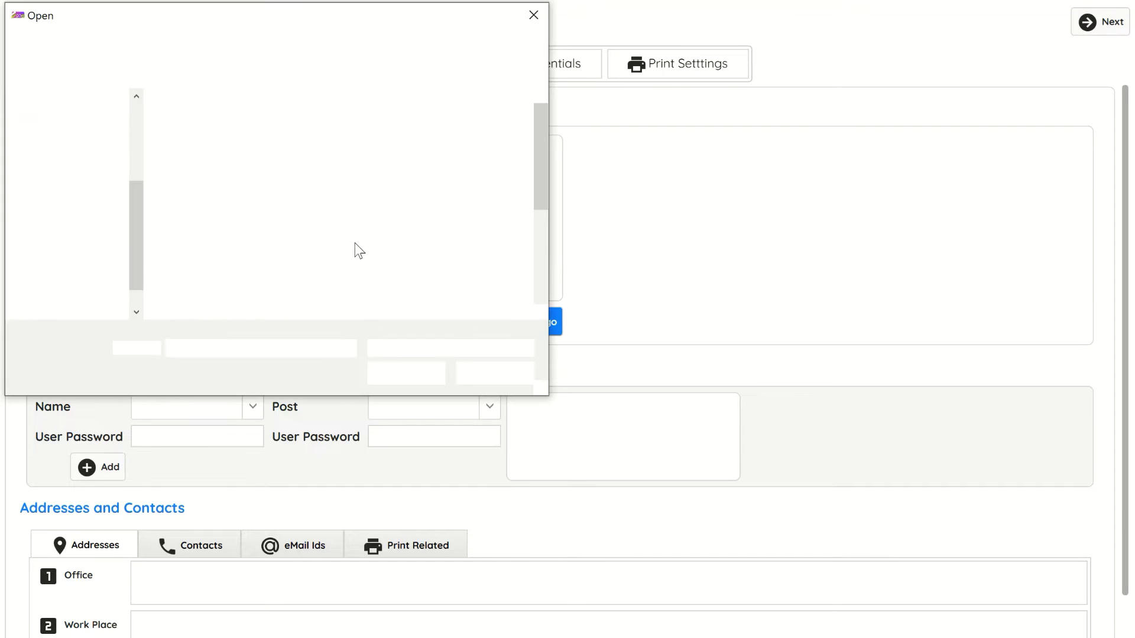
Step: Choose eps_512x512.png as the business logo
scroll(385, 215, "down", 2)
scroll(347, 224, "up", 3)
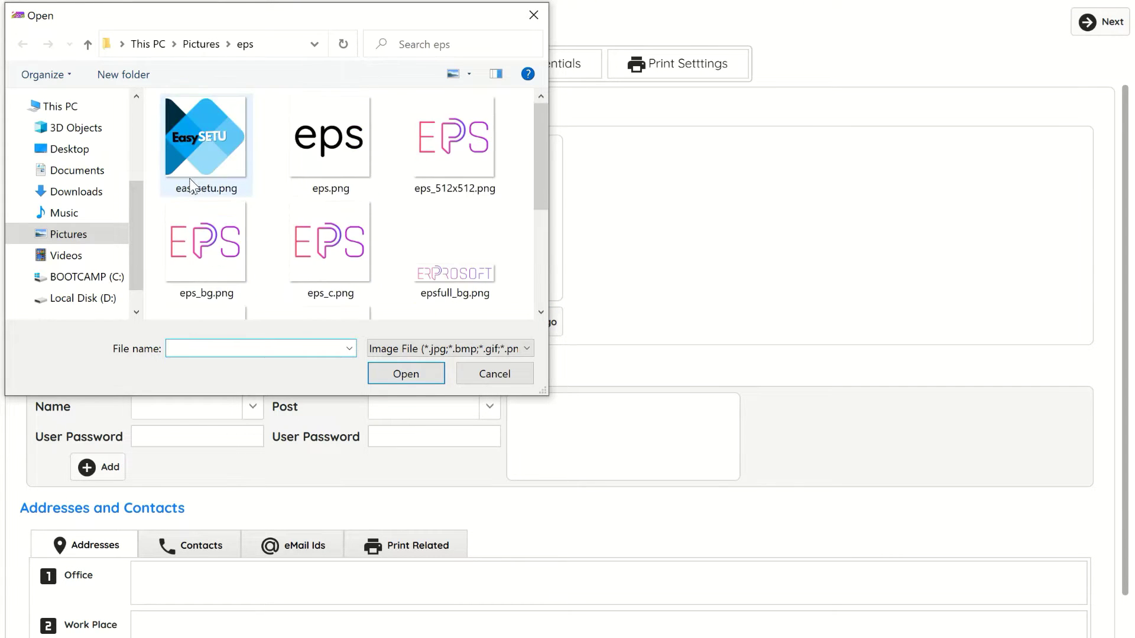
double_click(452, 154)
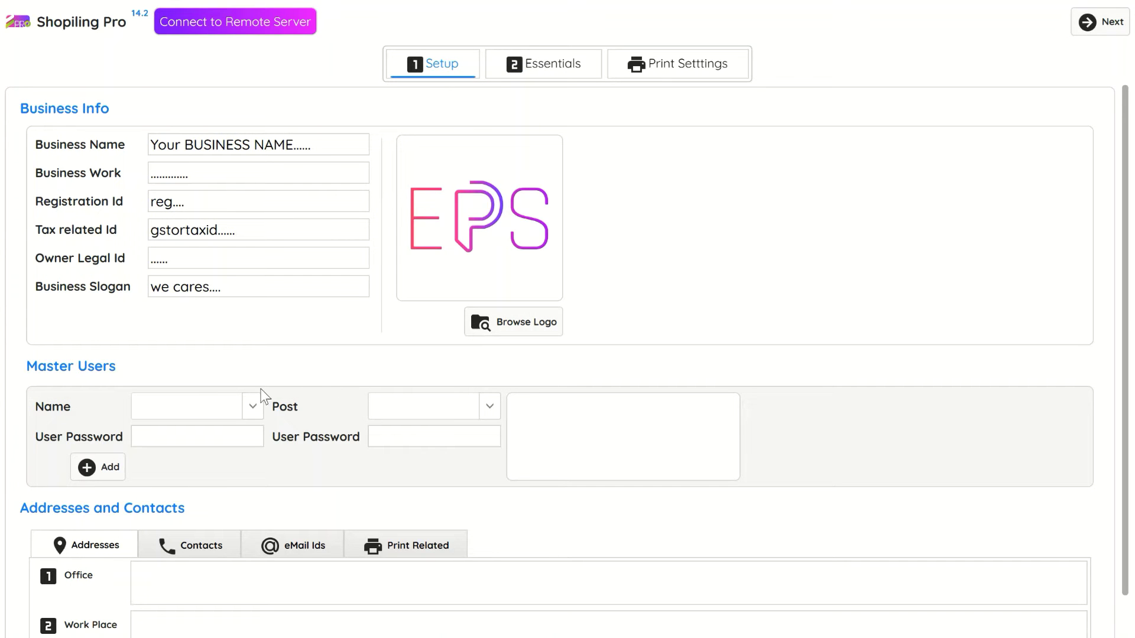
Step: Add Admin as a master user and confirm it
left_click(195, 407)
type("Admin")
left_click(100, 467)
left_click(508, 392)
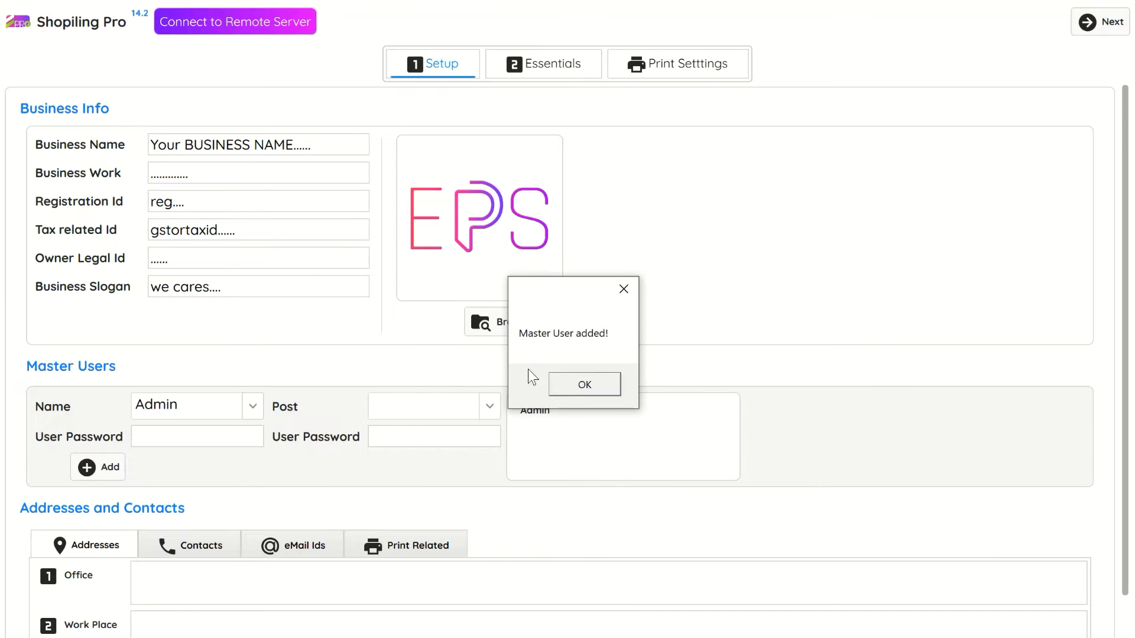
left_click(583, 384)
Step: Start typing the office address
scroll(371, 370, "down", 1)
left_click(217, 516)
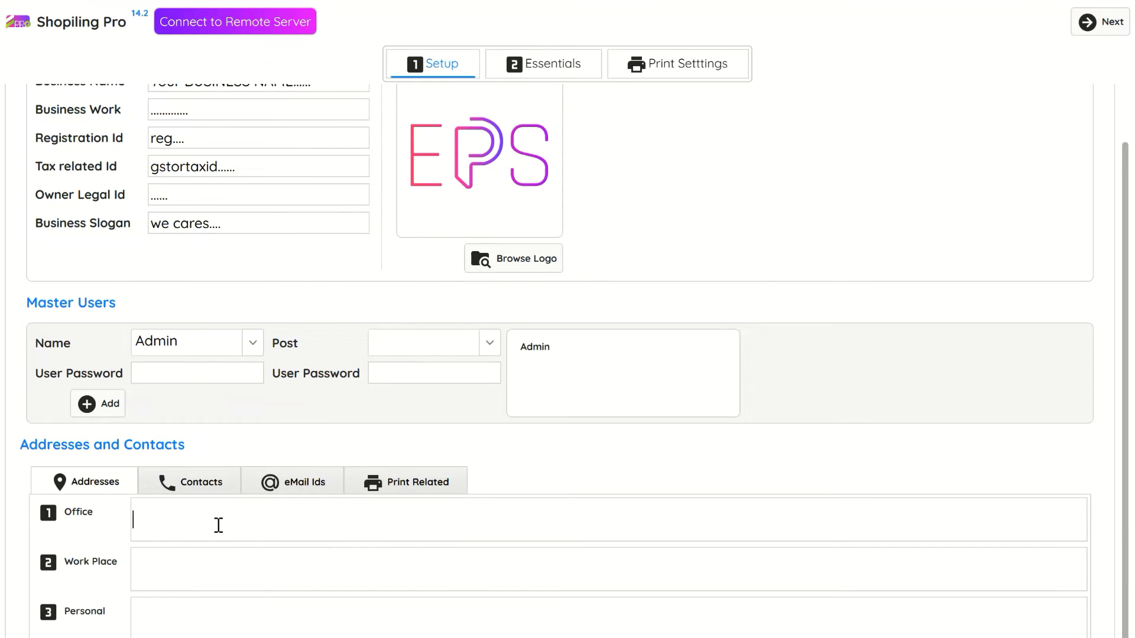
type("office, addres..........")
Step: Enter two business contact phone numbers and a business e-mail address
left_click(188, 482)
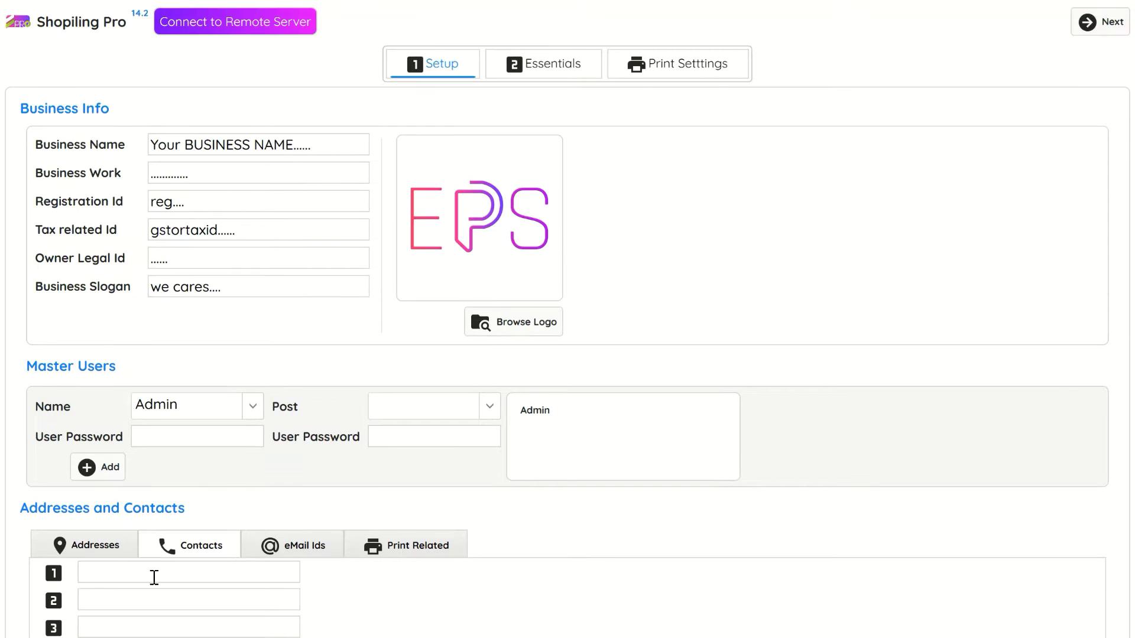
type("99887788998877")
key("Tab")
left_click(255, 549)
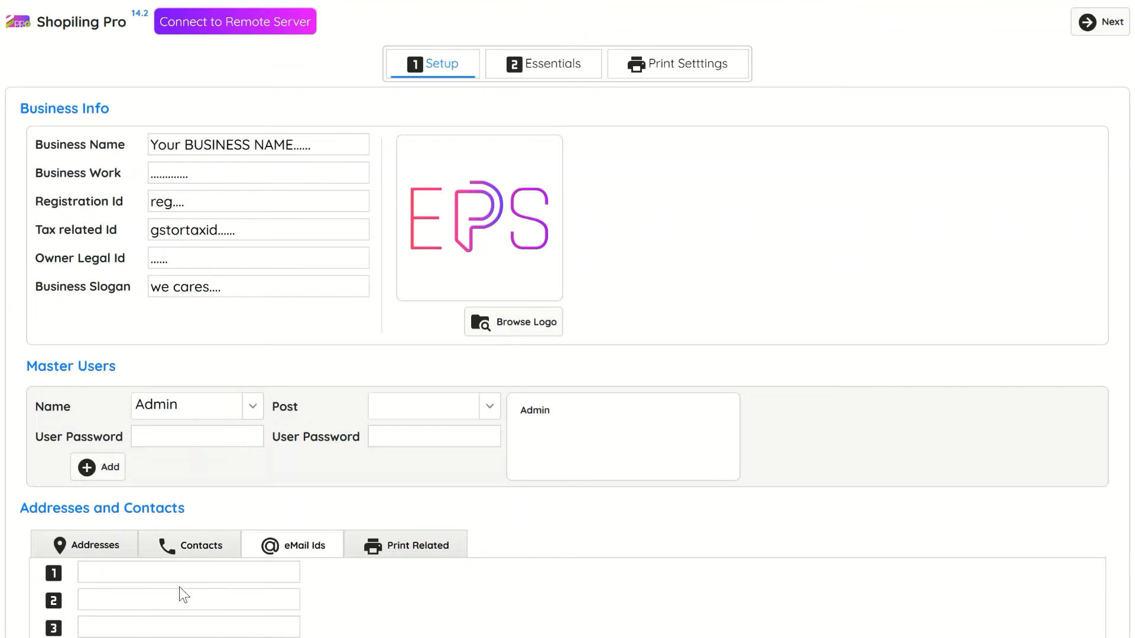
type("yourmail@mail.com")
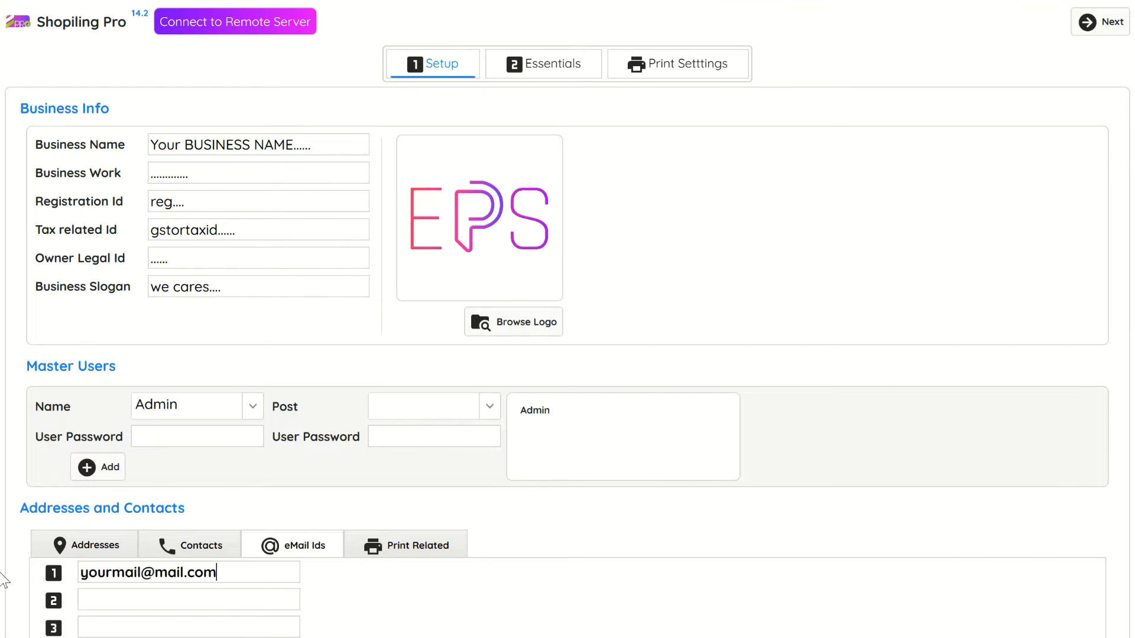
Step: In Print Related, write the rule 'Anything you like to print under' and a NOTE line ending 'Welcome Always'
left_click(359, 554)
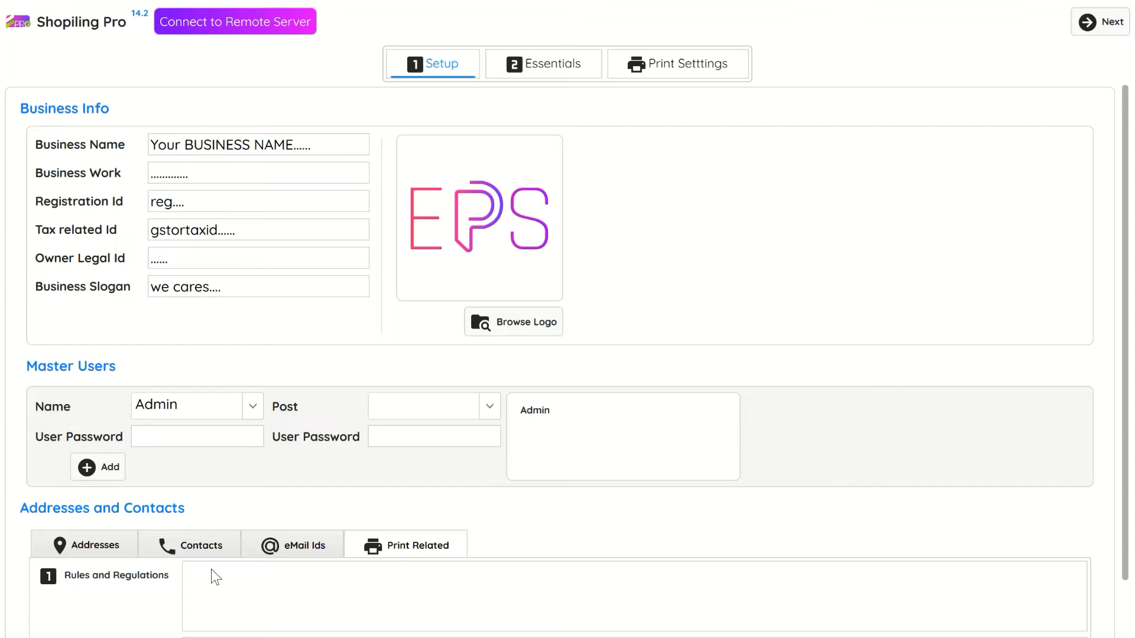
scroll(562, 547, "down", 2)
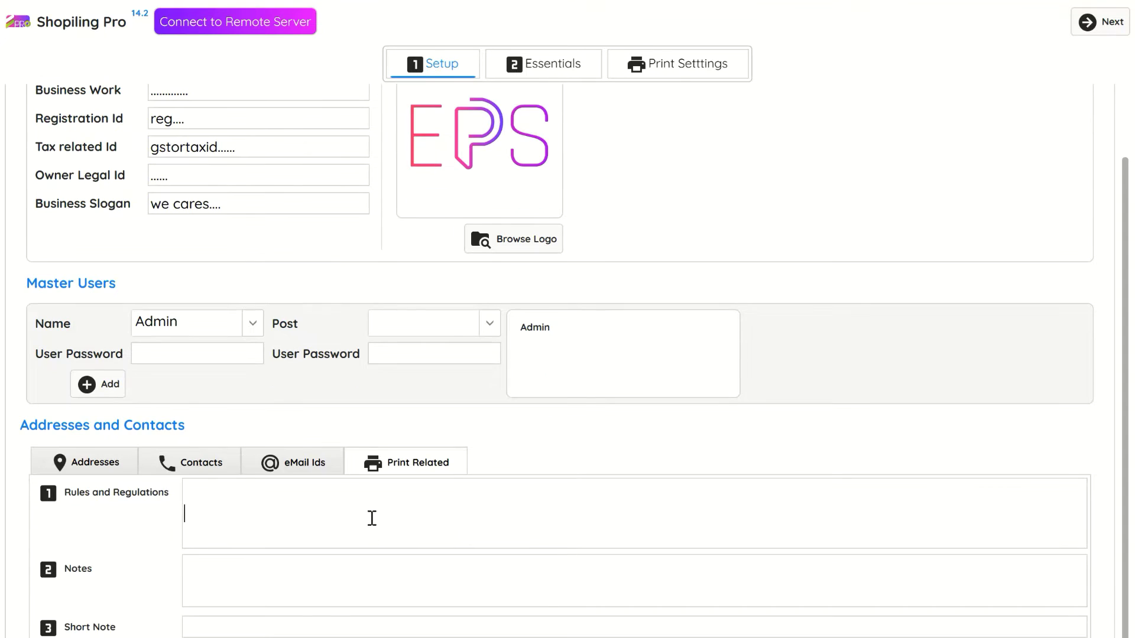
type("ar")
key("BackSpace")
key("BackSpace")
type("Anything you  like to")
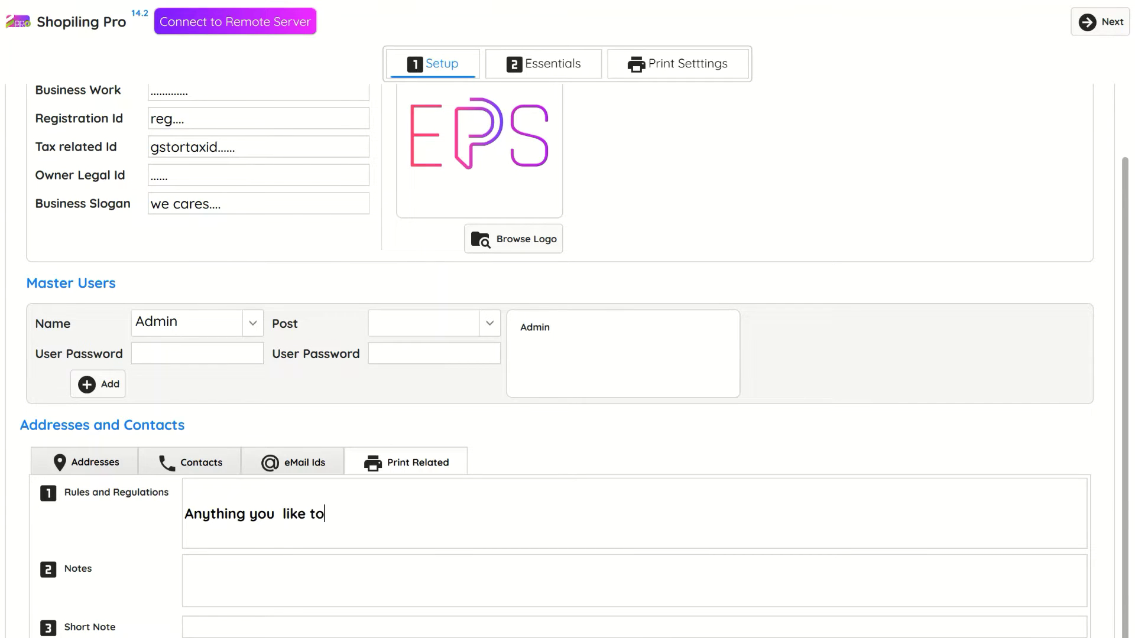
type(" print under invoice,....")
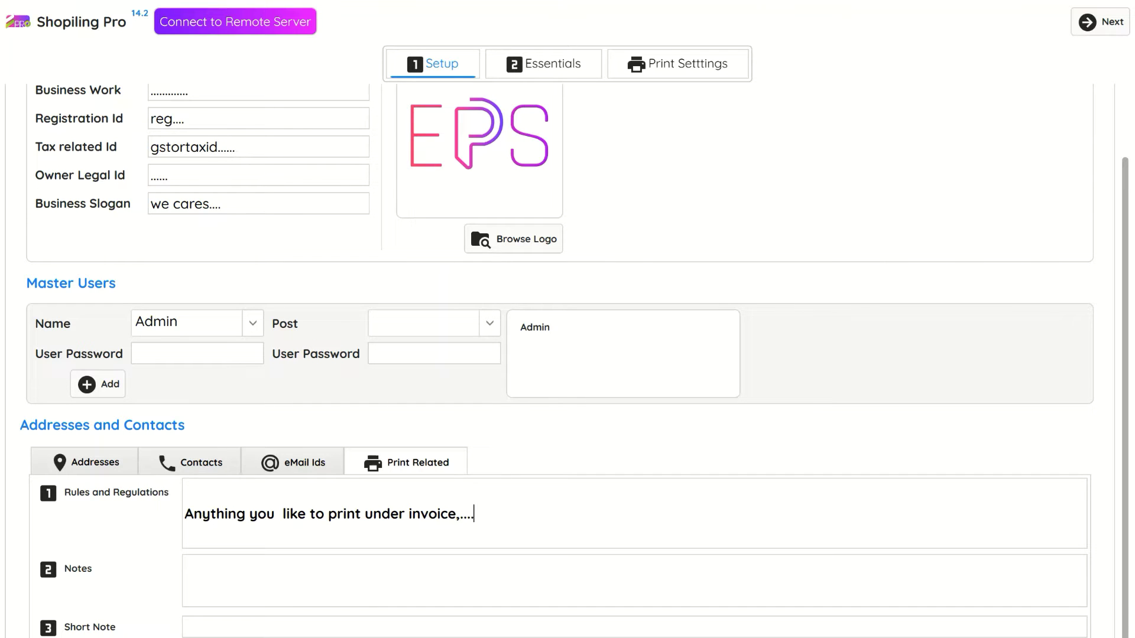
key("Return")
type(".")
left_click(261, 578)
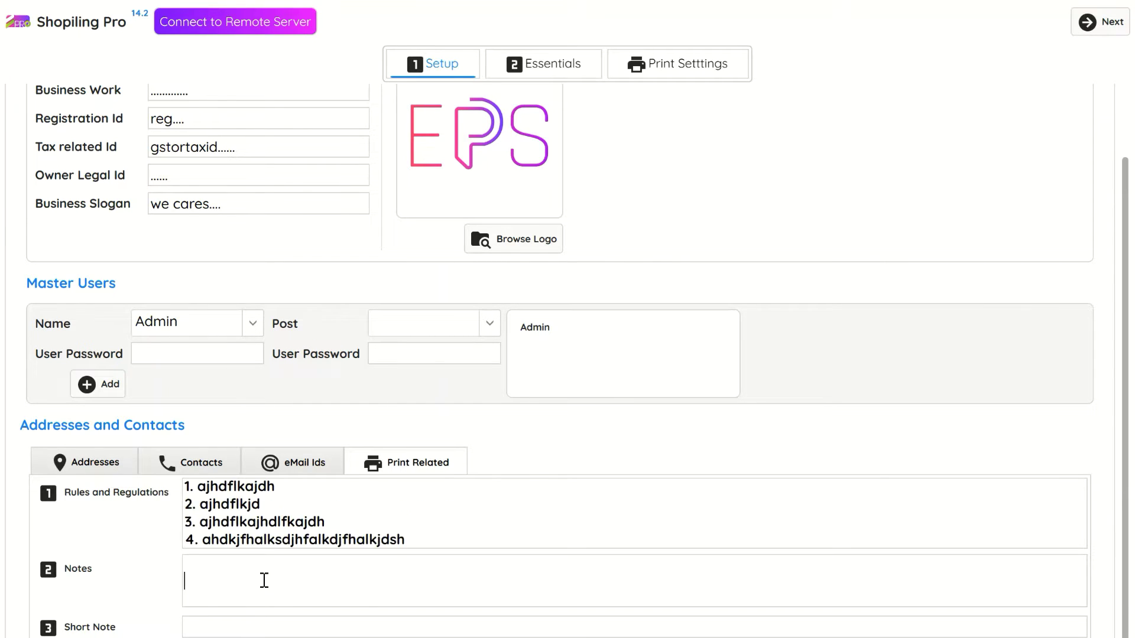
type("NOTE : HHHHHHHHHHHHHHHHHHHHHHHHHH")
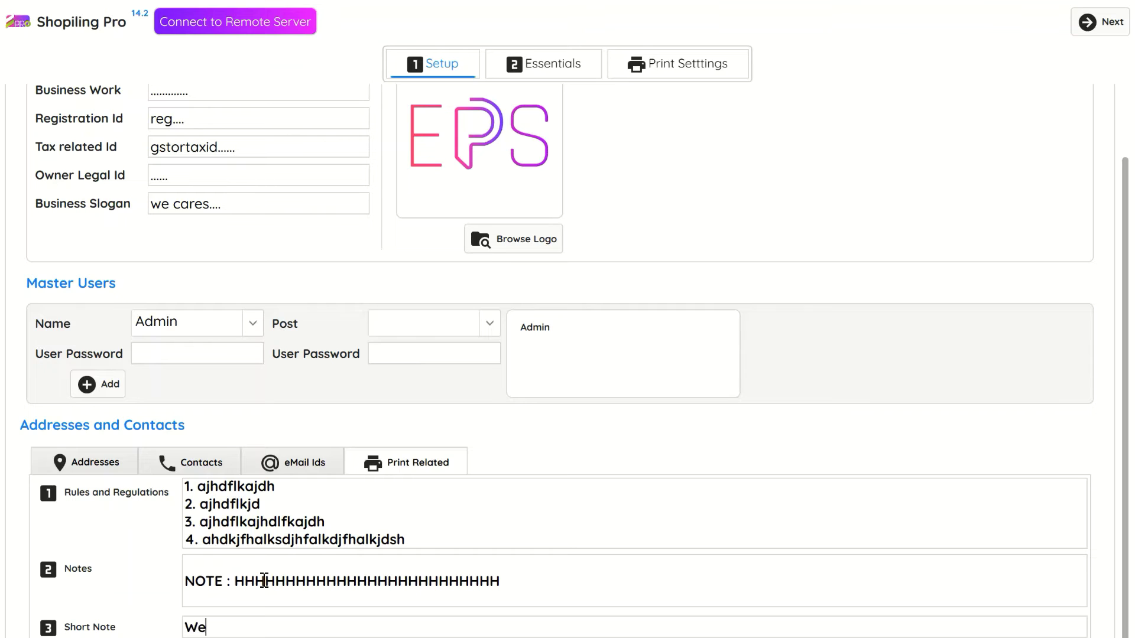
type("Welcome Always....")
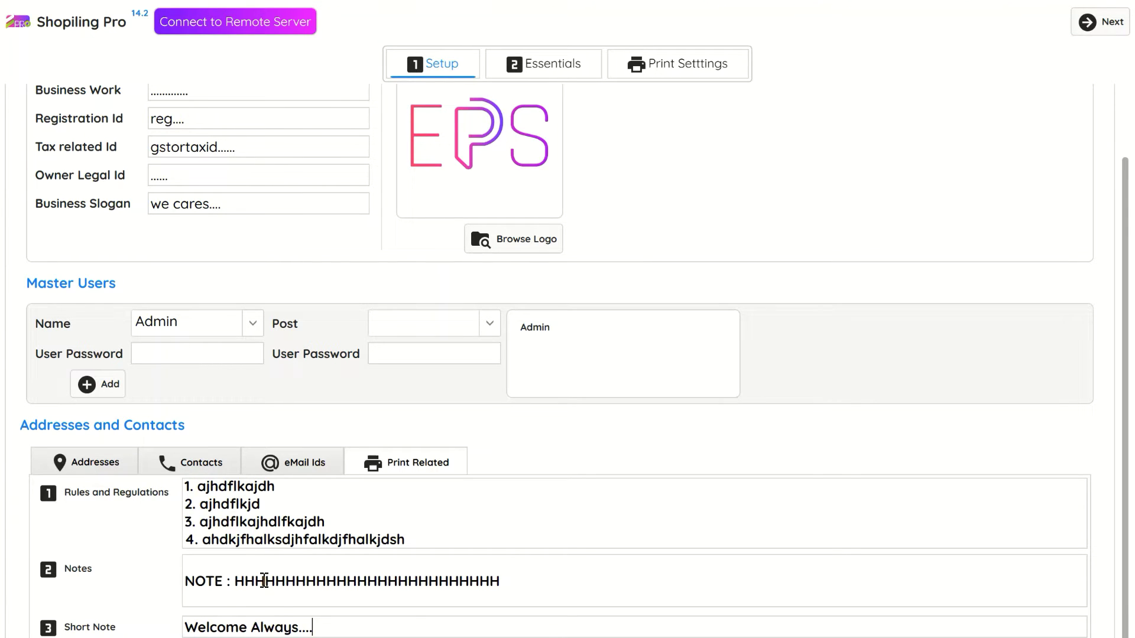
Step: In Essentials, add the account custom properties Contact No and WhatsApp
left_click(1114, 25)
left_click(75, 292)
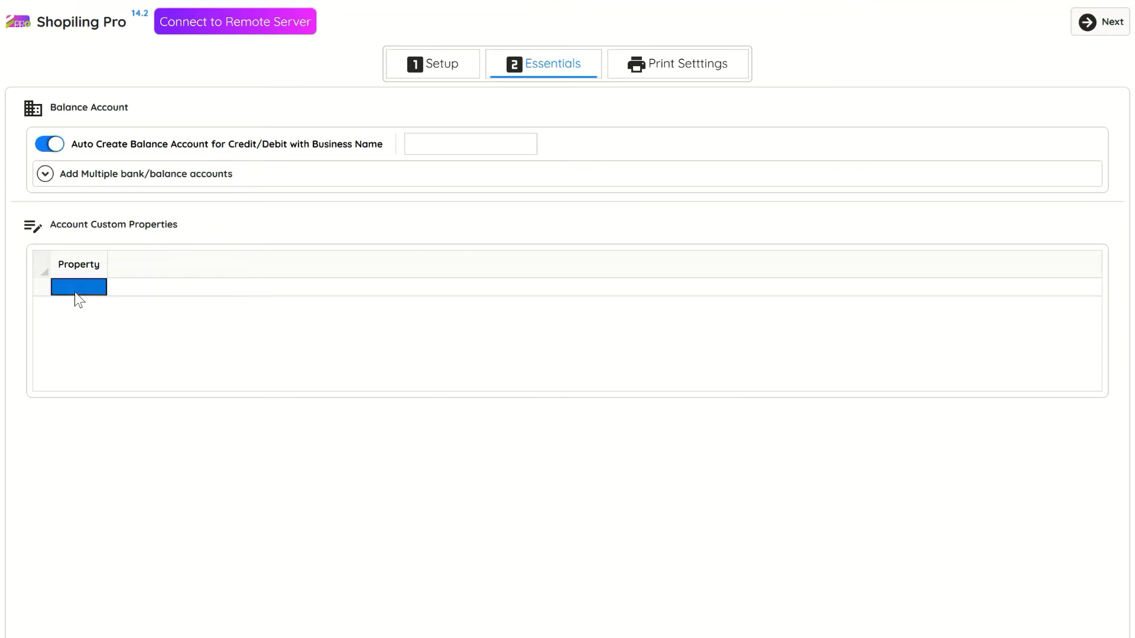
left_click(74, 292)
type("Contact No")
key("Return")
type("WhatsApp")
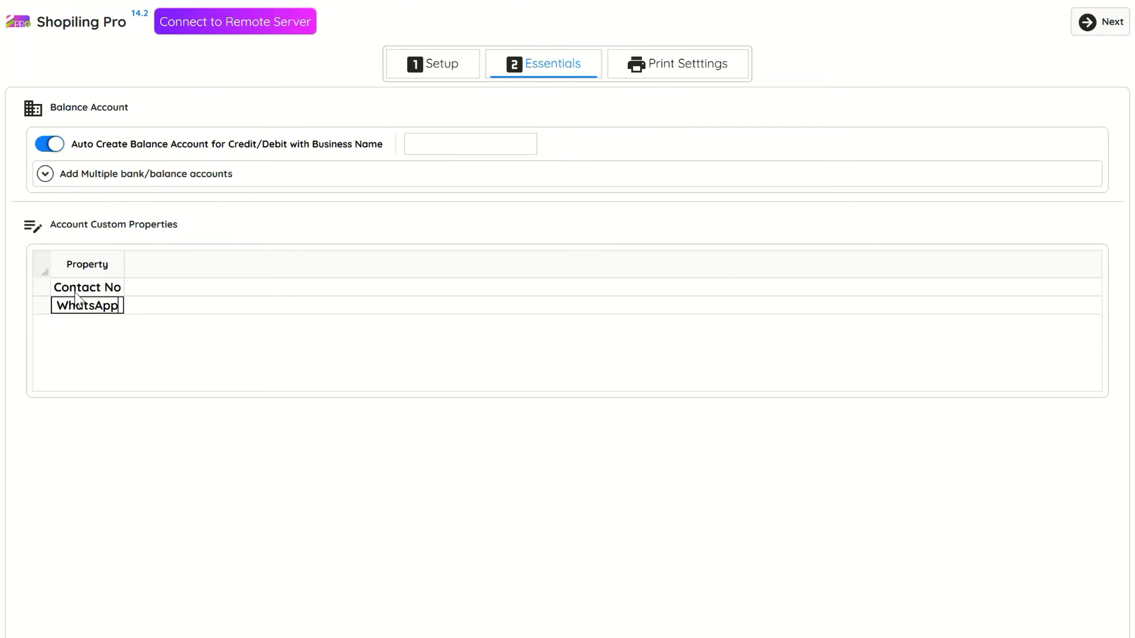
key("Return")
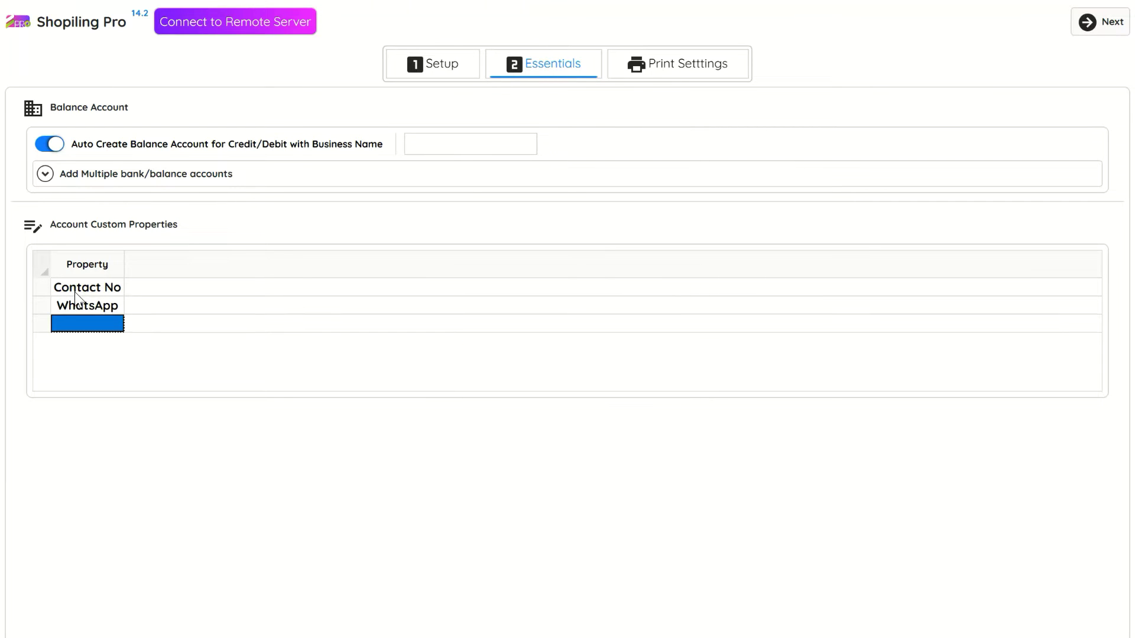
Step: Add the remaining custom properties Mail, GST and TAX ID
type("Mail")
key("Return")
type("GST")
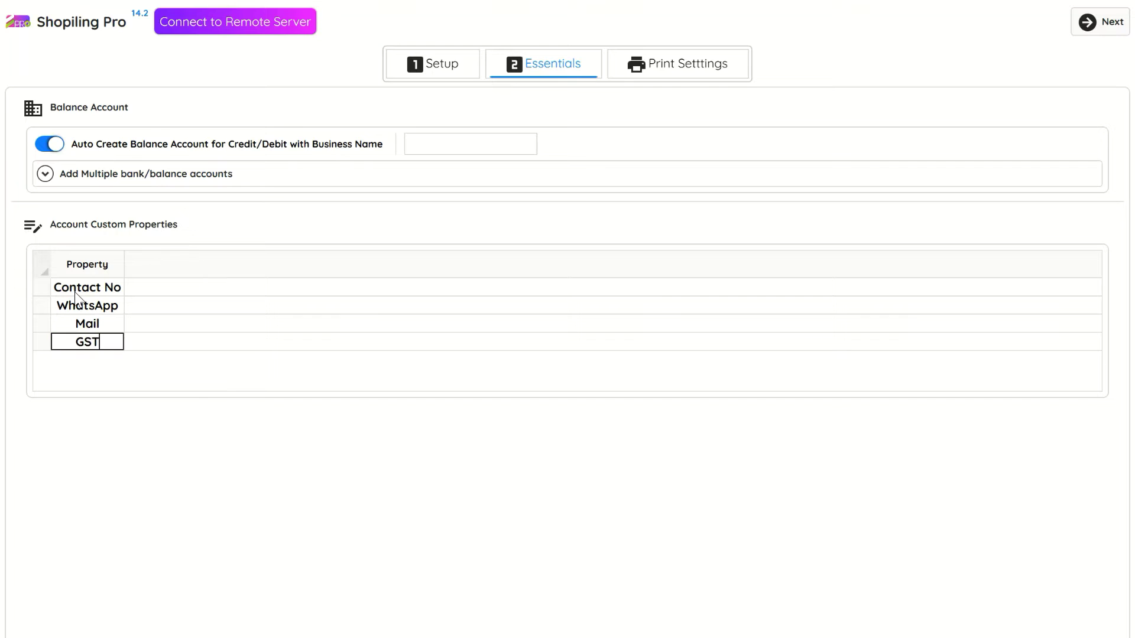
key("Return")
type("T")
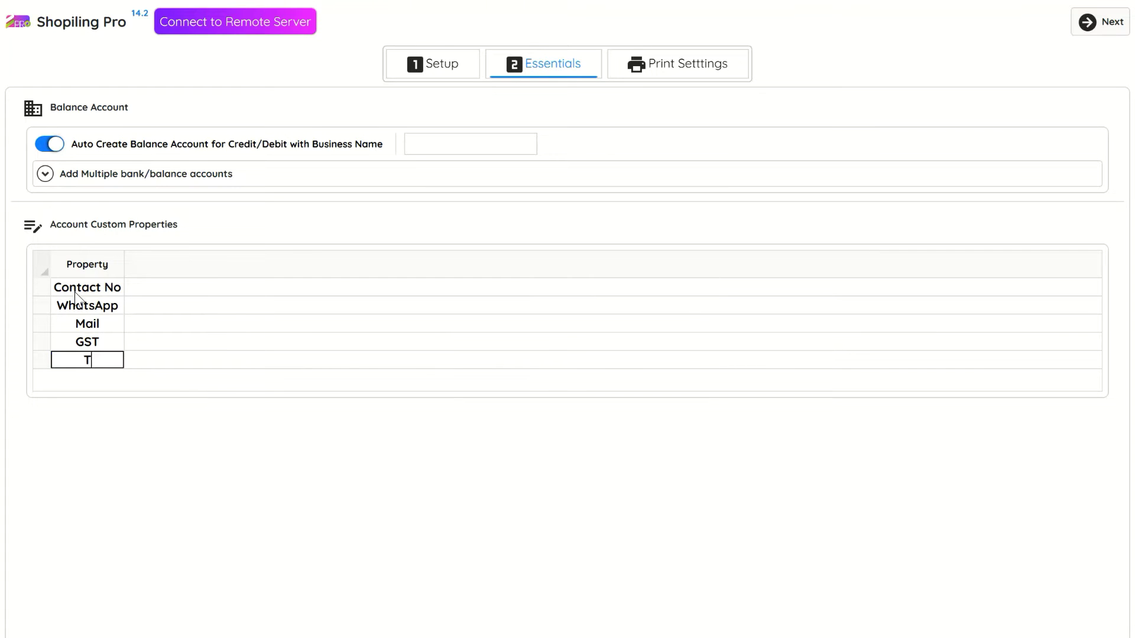
type("AX ID")
key("Return")
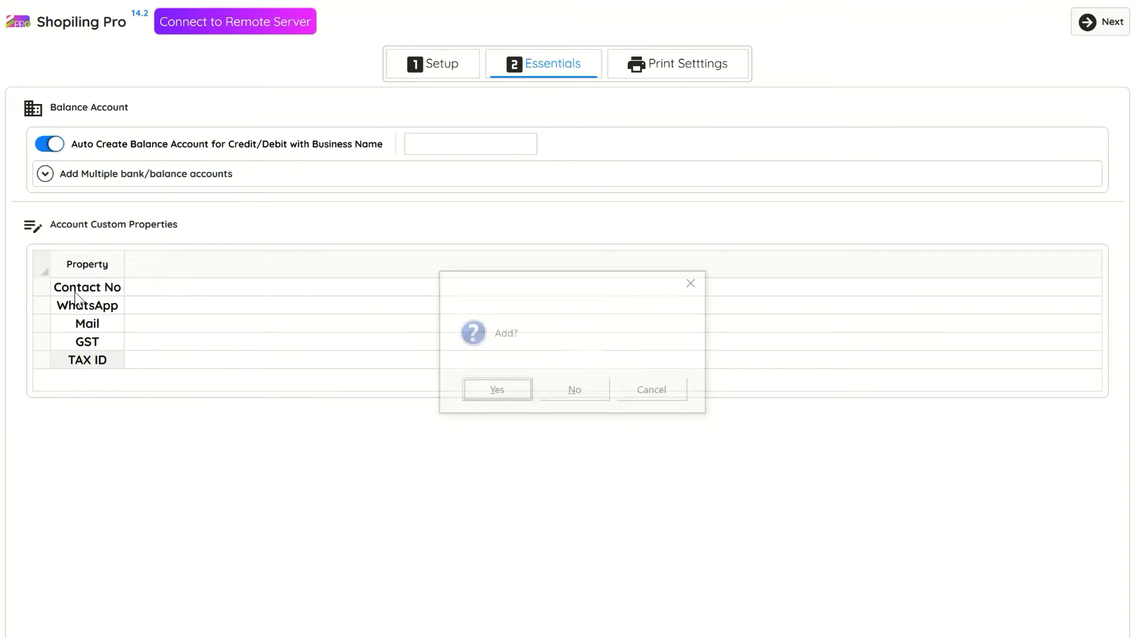
key("Return")
Step: In Print Settings, set the printed properties to GST, Mail and TAX ID
left_click(1103, 23)
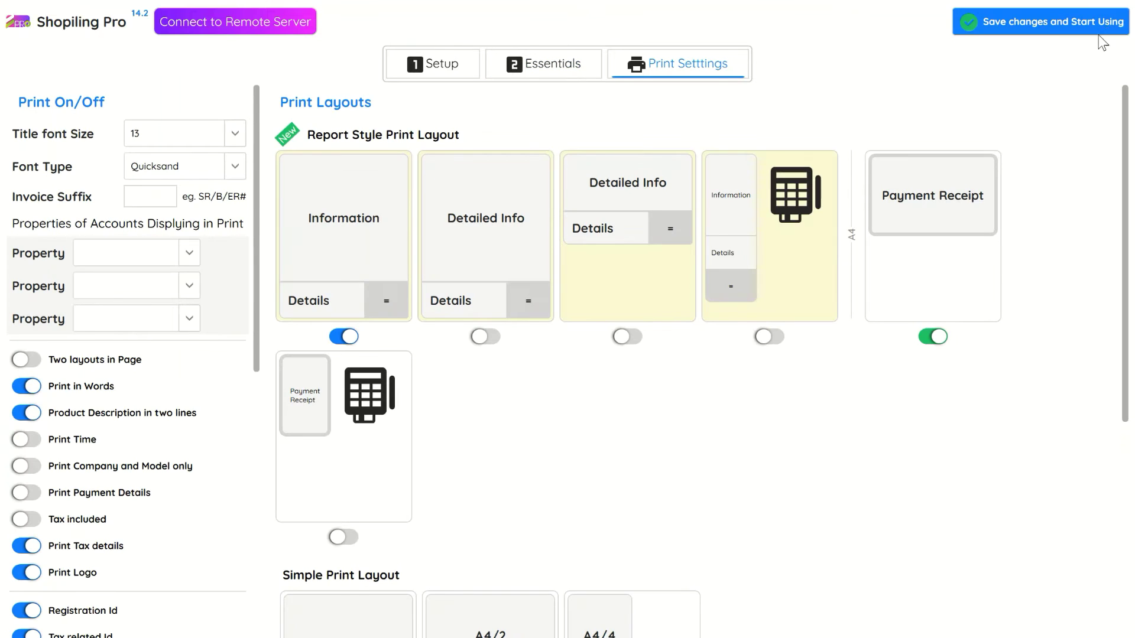
left_click(189, 247)
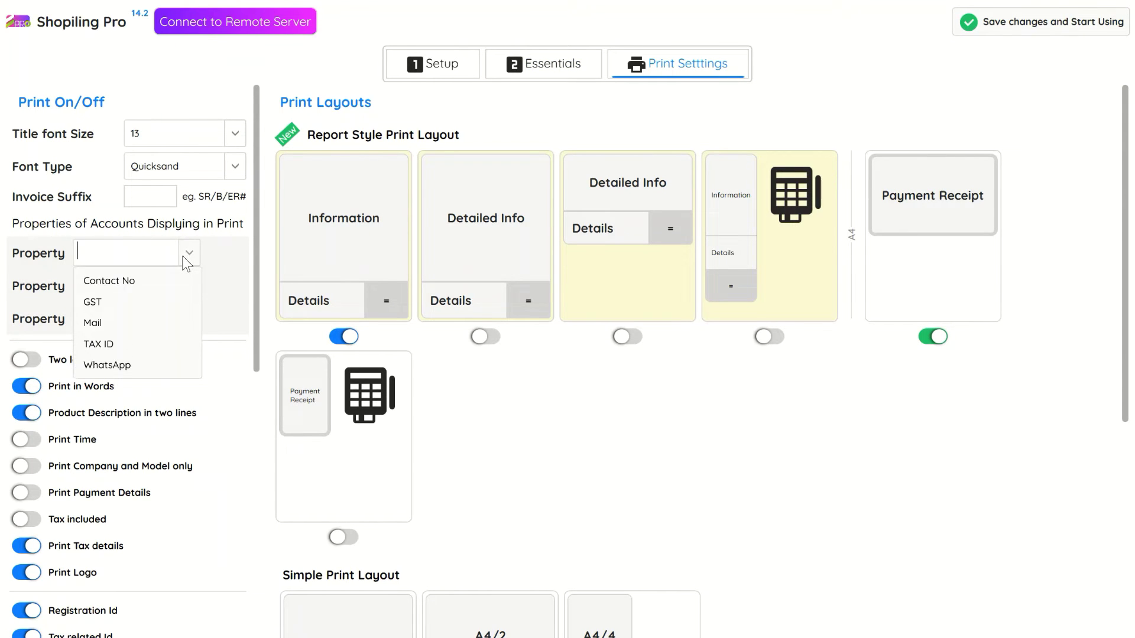
left_click(159, 300)
left_click(162, 284)
left_click(139, 357)
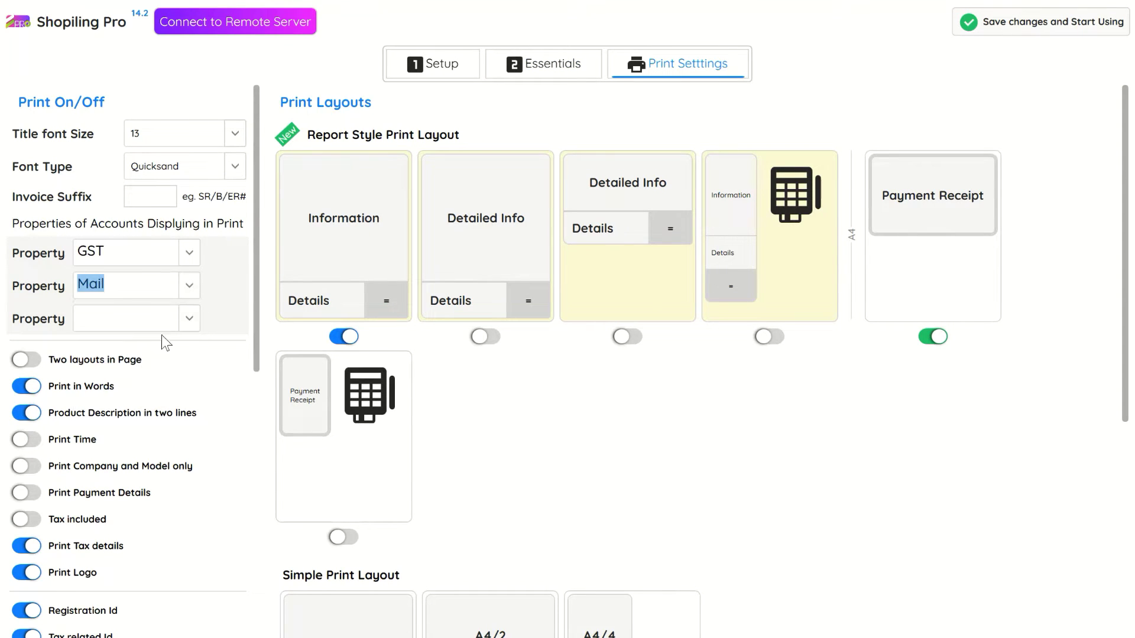
left_click(159, 322)
left_click(140, 414)
Step: Save the changes, start using the program, and acknowledge completion
scroll(142, 414, "down", 5)
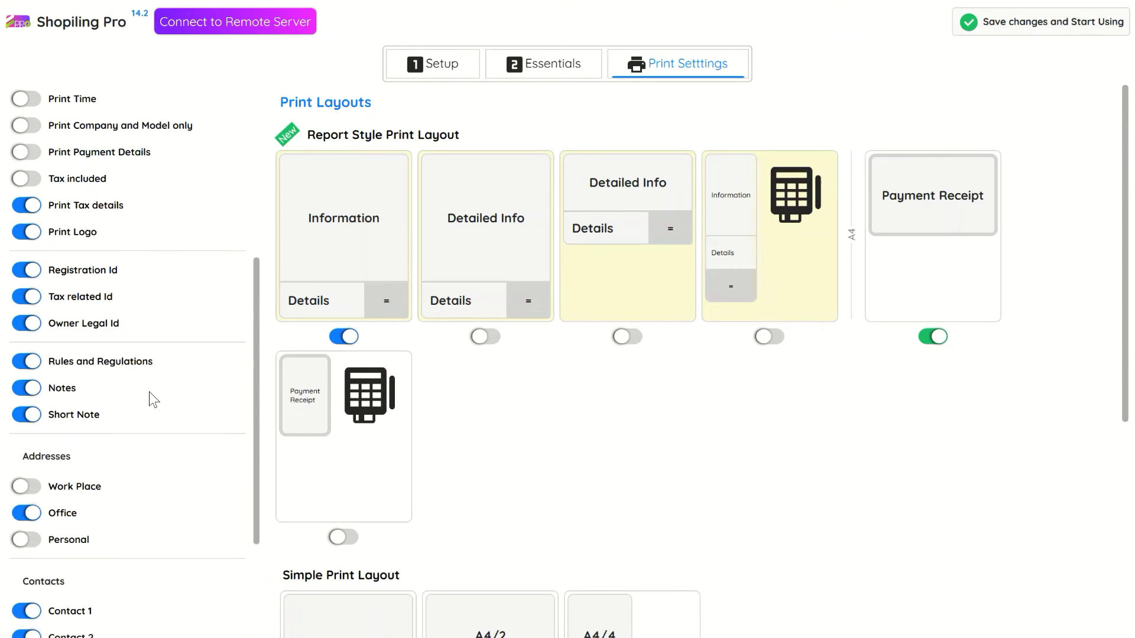
left_click(1077, 27)
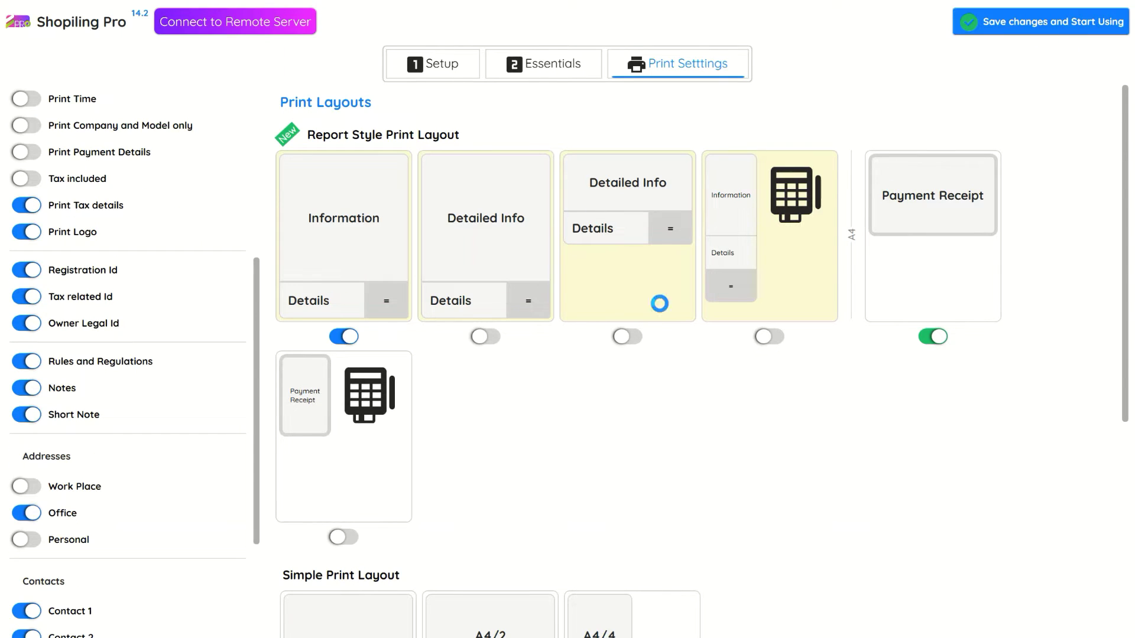
left_click(662, 398)
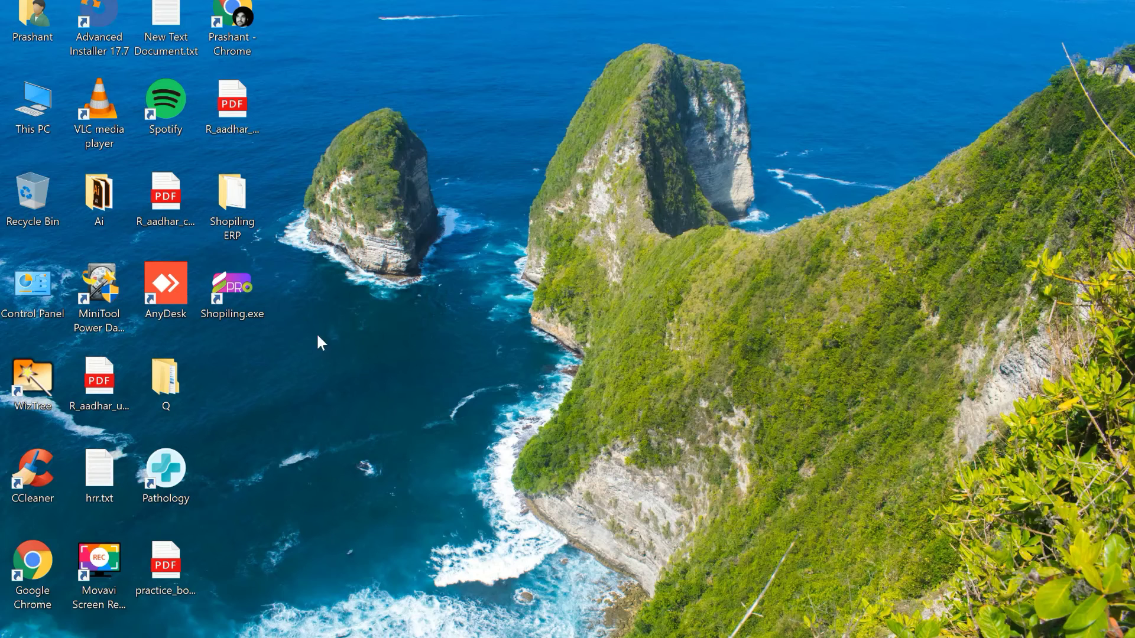
Step: Relaunch Shopiling Pro, log in as Admin, save the billing modes, and open the product inventory editor
double_click(264, 303)
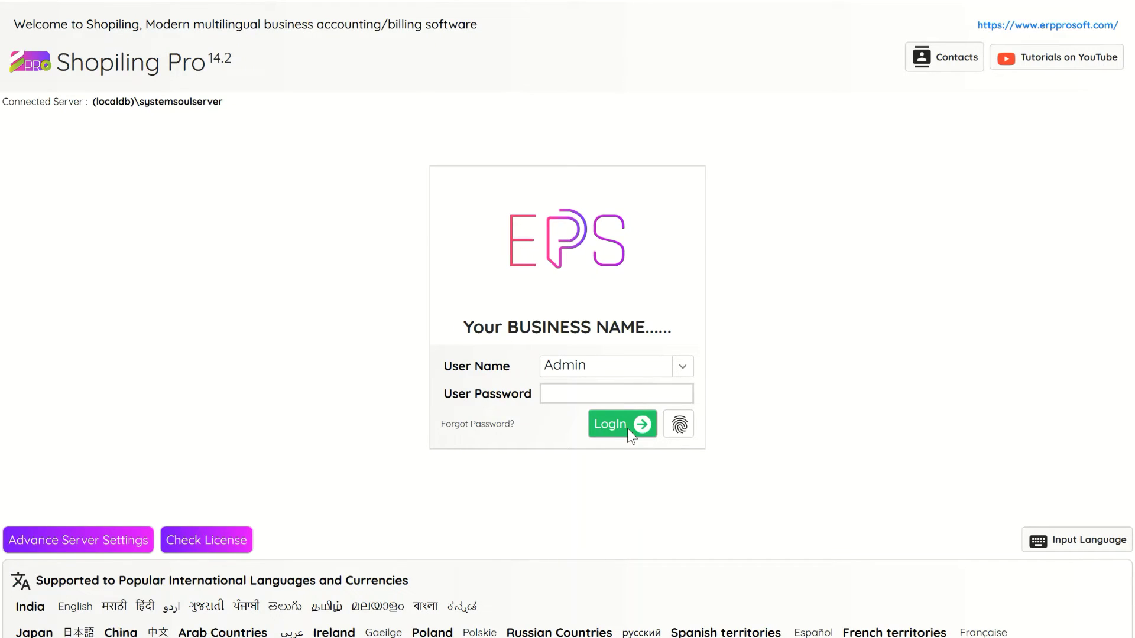
left_click(628, 430)
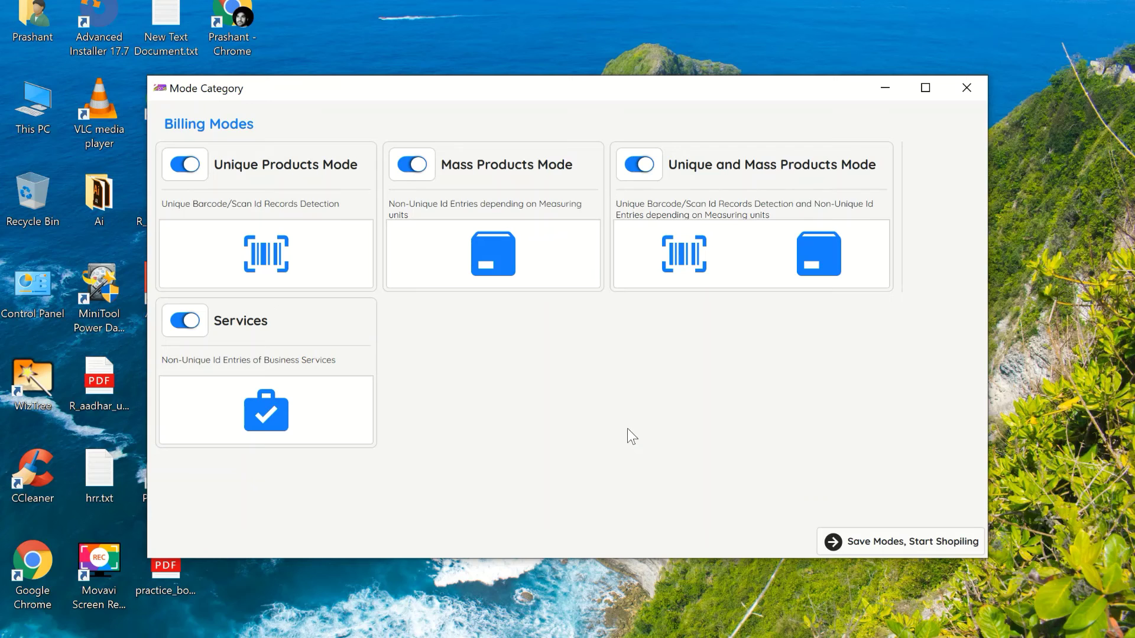
left_click(870, 539)
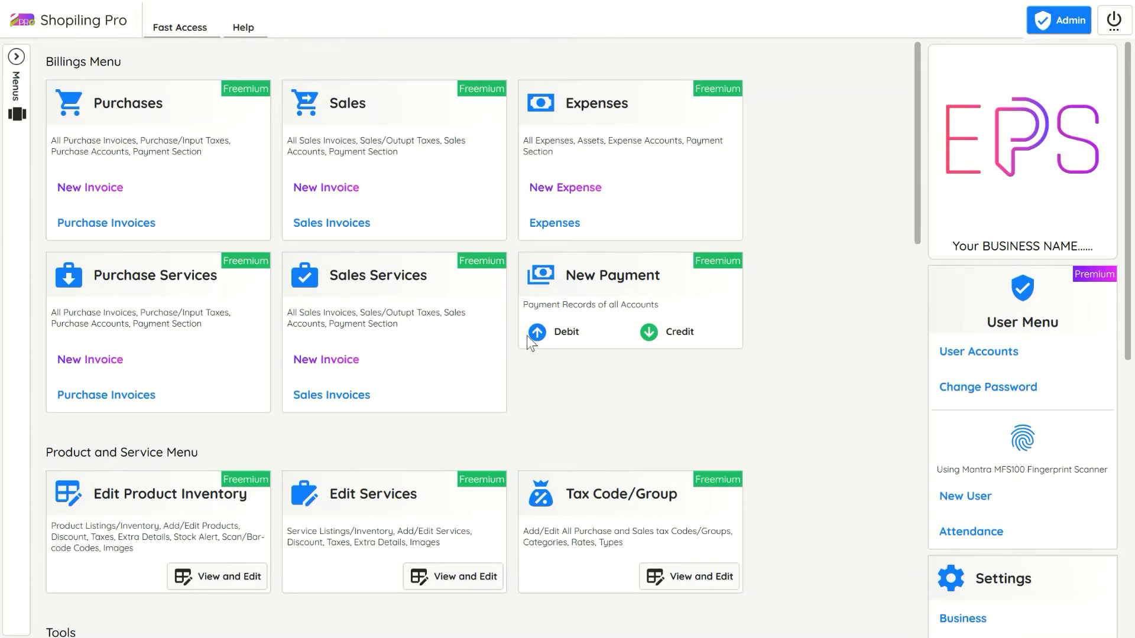
scroll(207, 363, "down", 3)
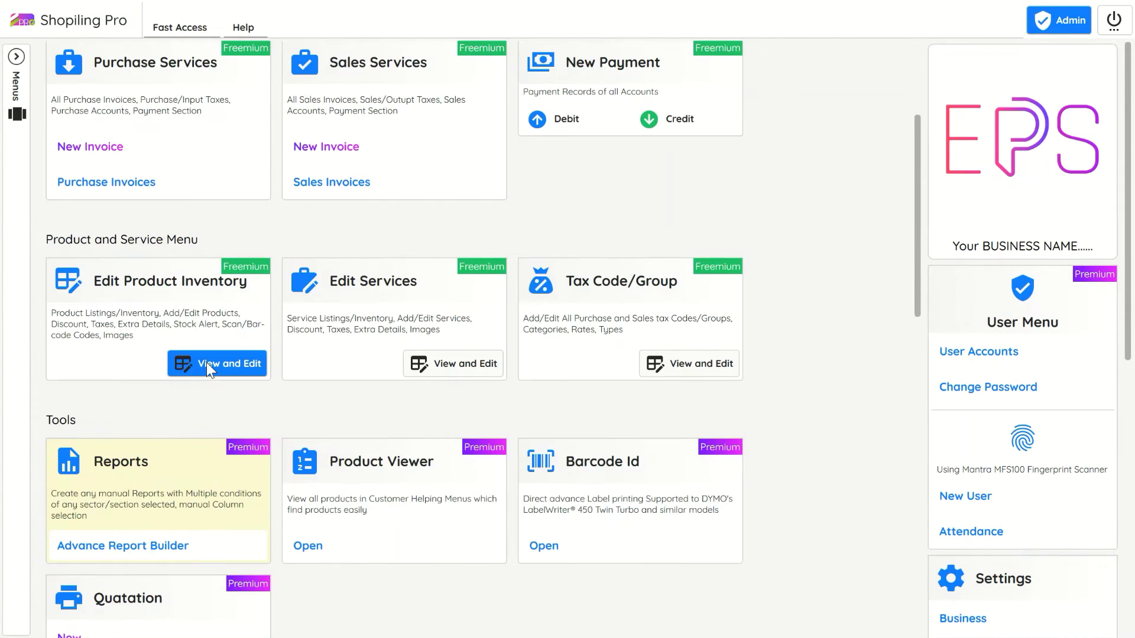
left_click(207, 363)
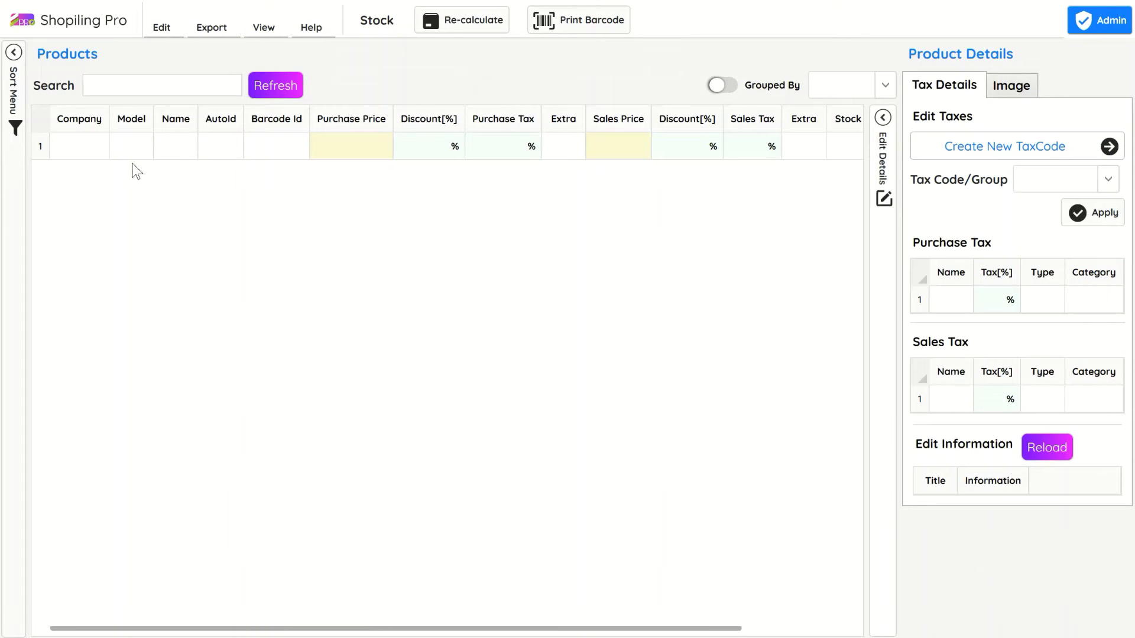
Step: Enter company Apple, model 6SE, name Smart Phone and barcode i6s000 in row 1
double_click(71, 147)
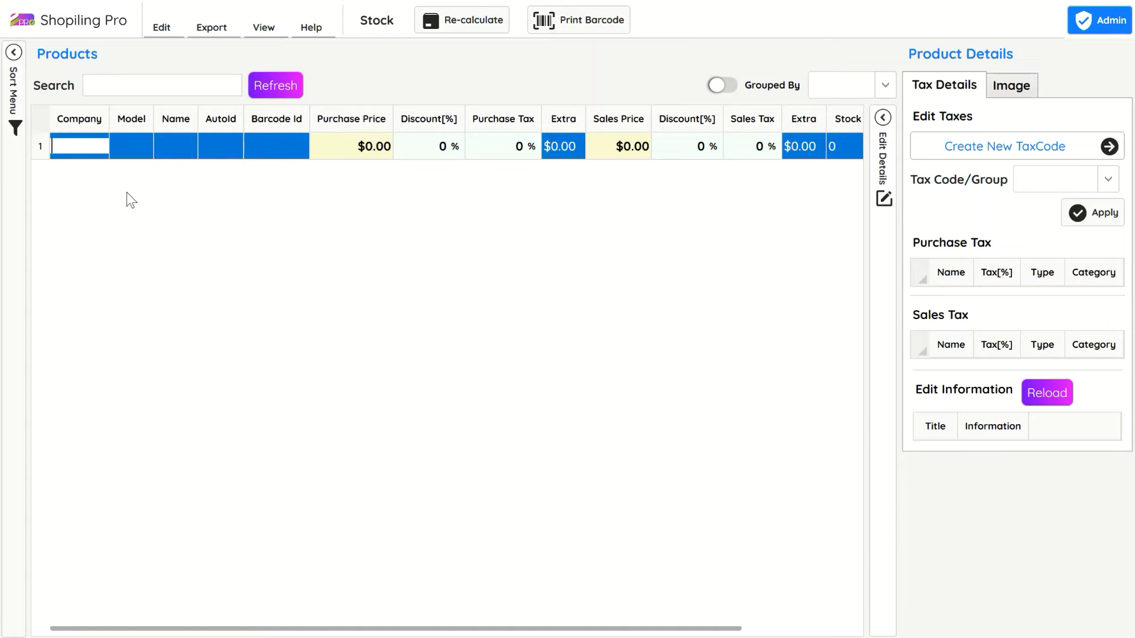
type("Apple")
key("Tab")
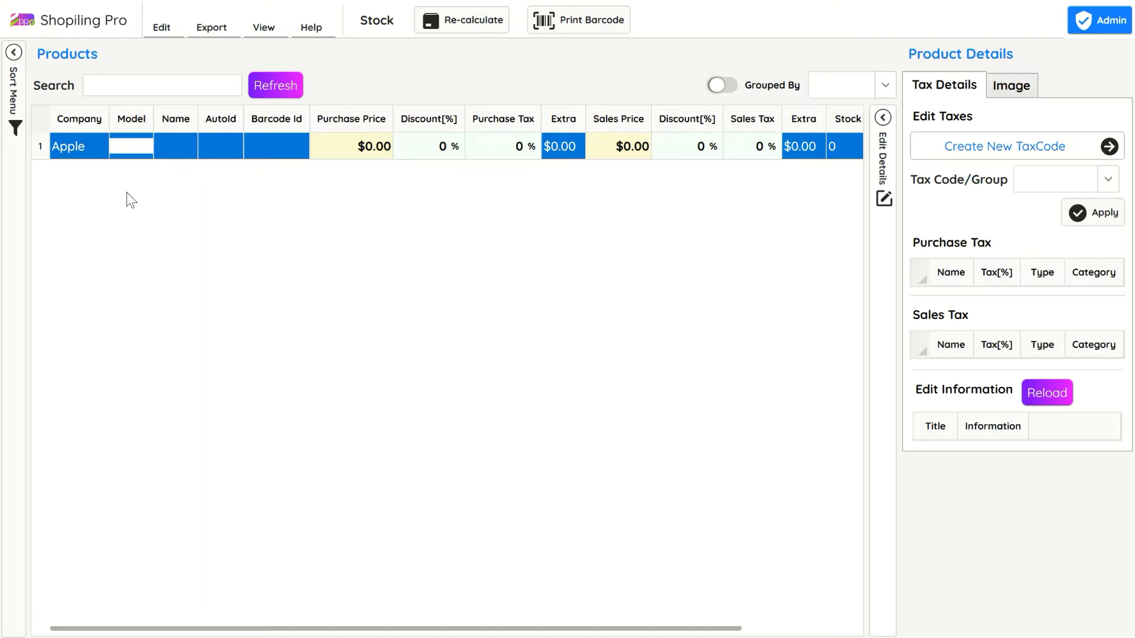
type("6SE")
key("Tab")
type("Smart Phone")
key("Tab")
type("i")
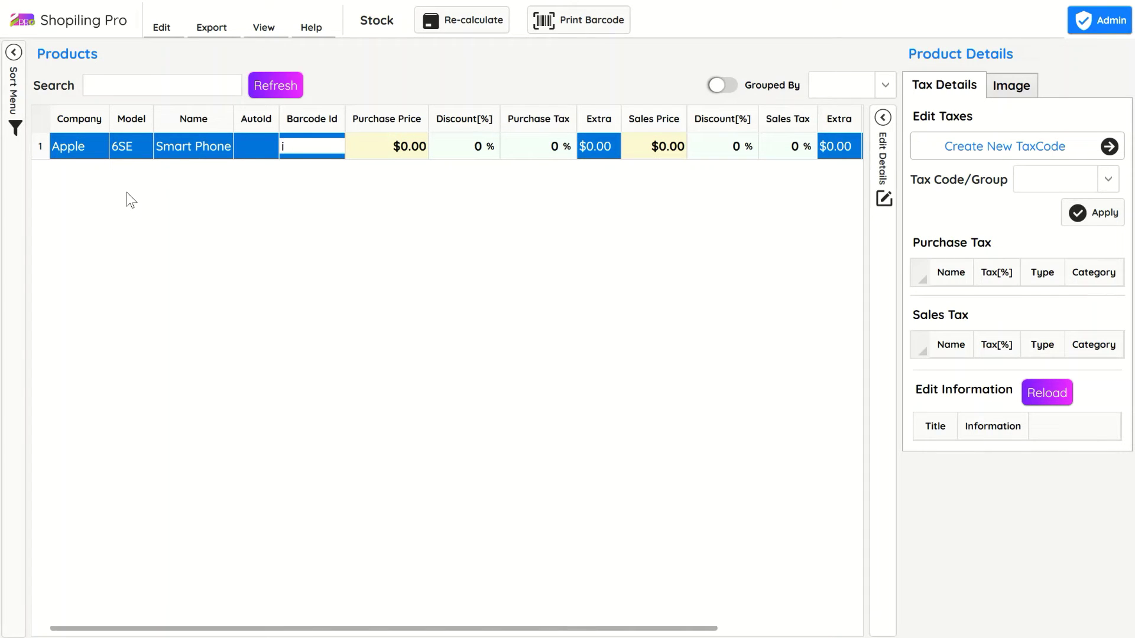
type("6s000")
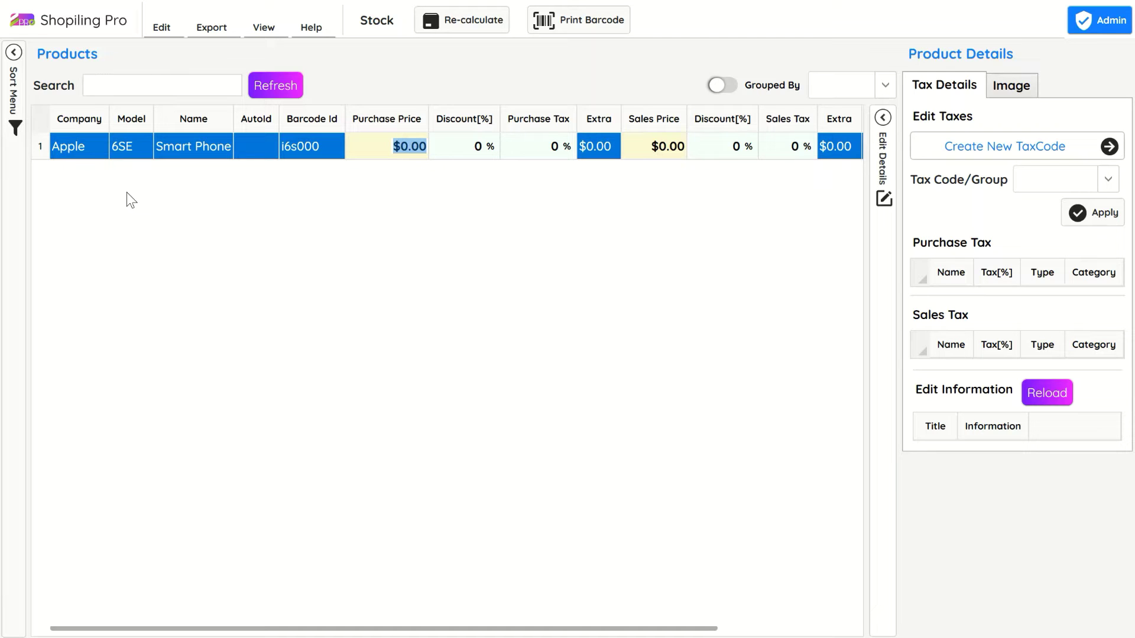
Step: Set the purchase price to $120.00 and the sales price to $230.00, then commit the row
type("120")
key("Tab")
type("230")
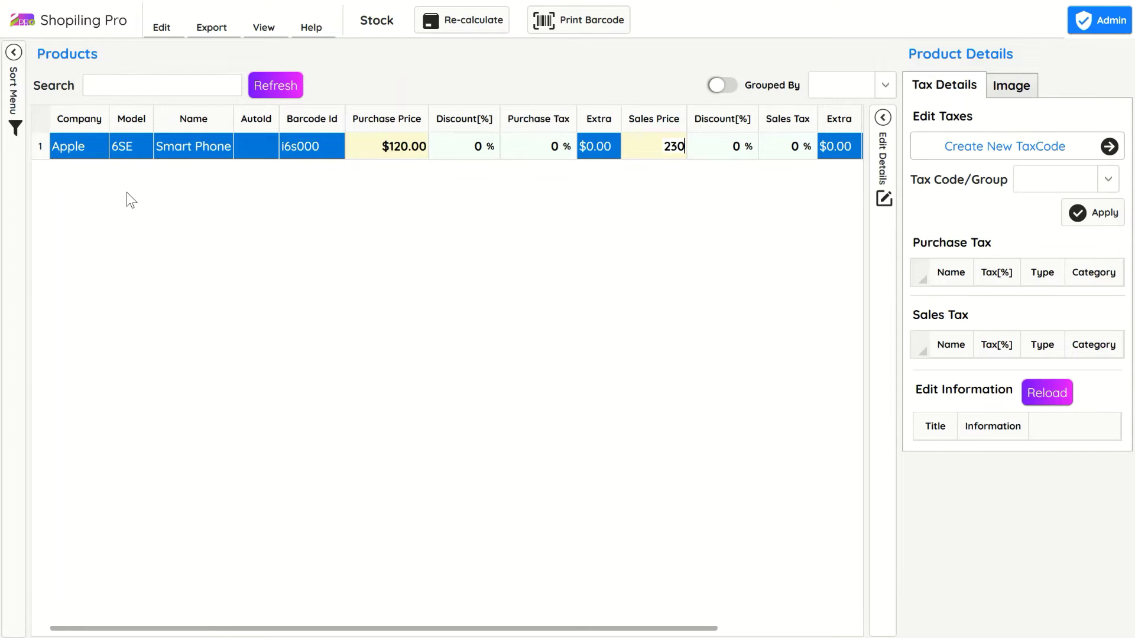
key("Return")
left_click(400, 168)
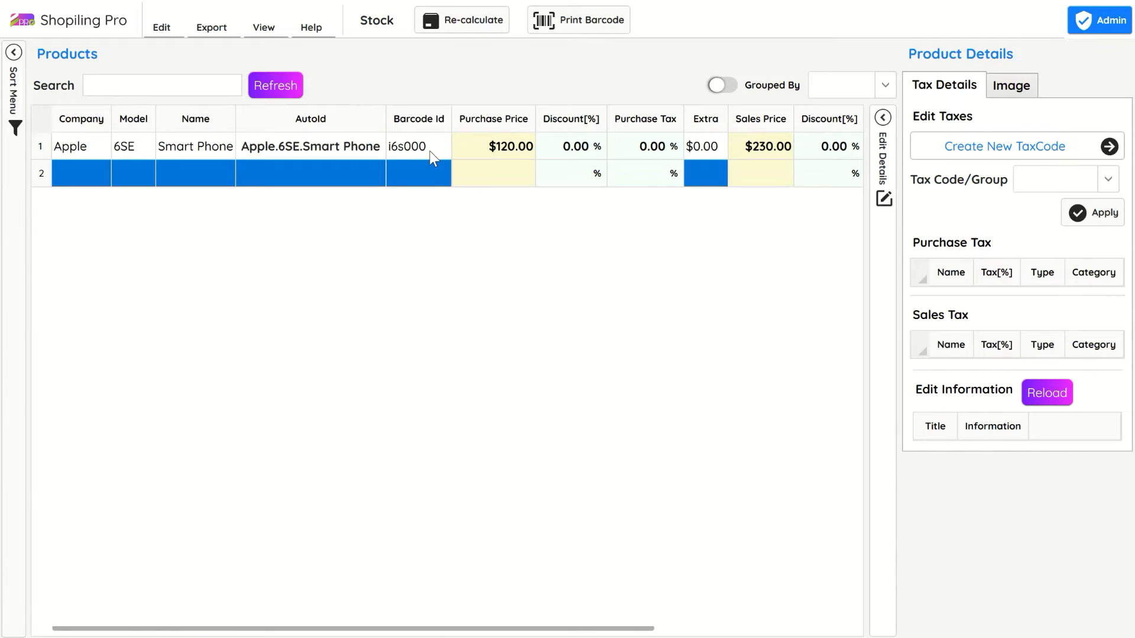
left_click(433, 152)
Step: Add an Import Tax purchase tax at 2% to the Apple 6SE phone
left_click(995, 306)
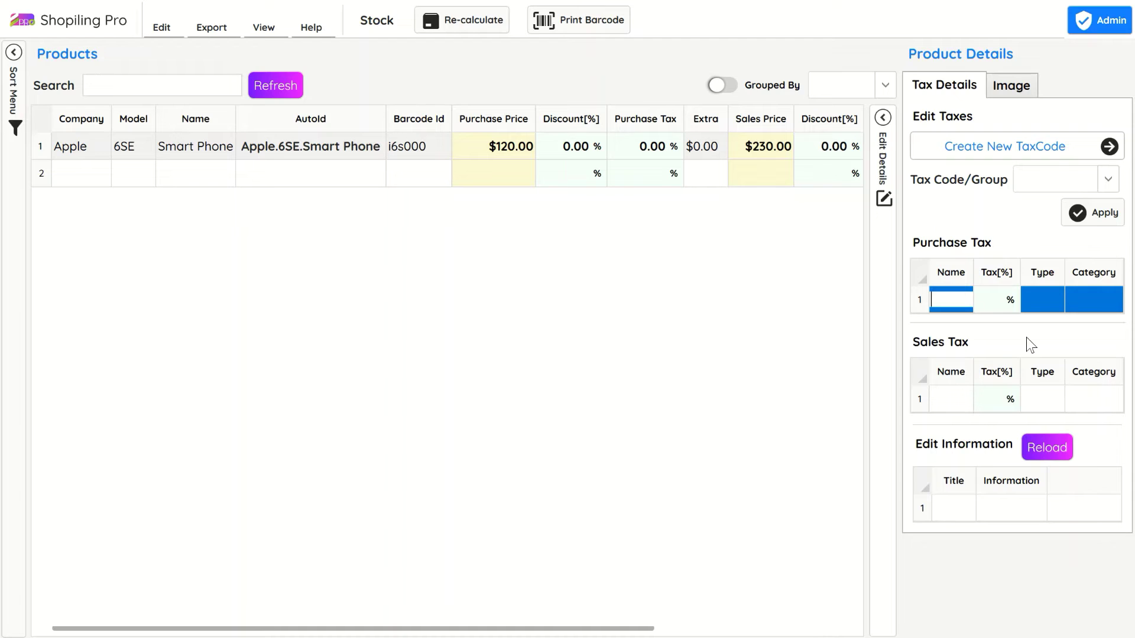
type("Import Tax")
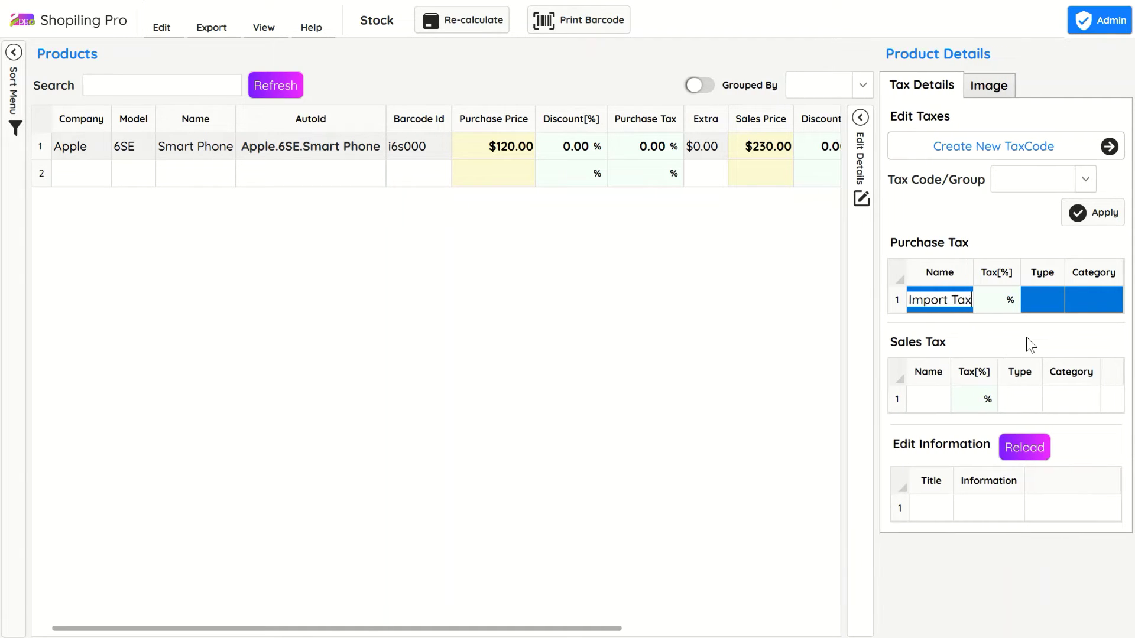
key("Tab")
type("2")
key("Return")
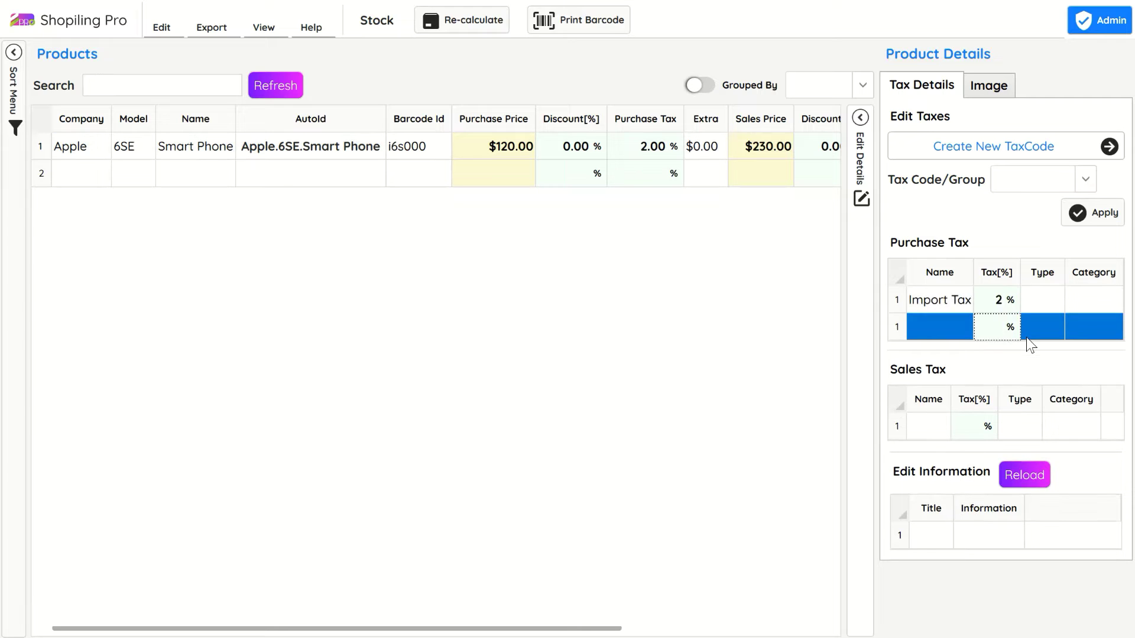
left_click(581, 158)
Step: Add a second purchase tax, CESS, at 4%
left_click(951, 329)
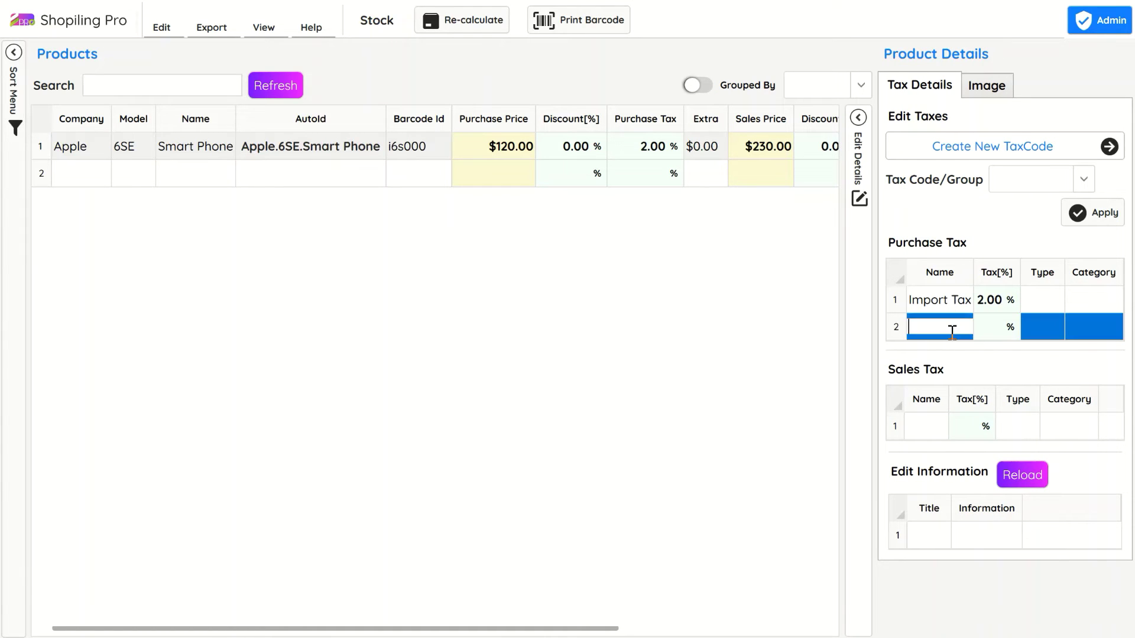
type("CESS")
key("Tab")
key("Return")
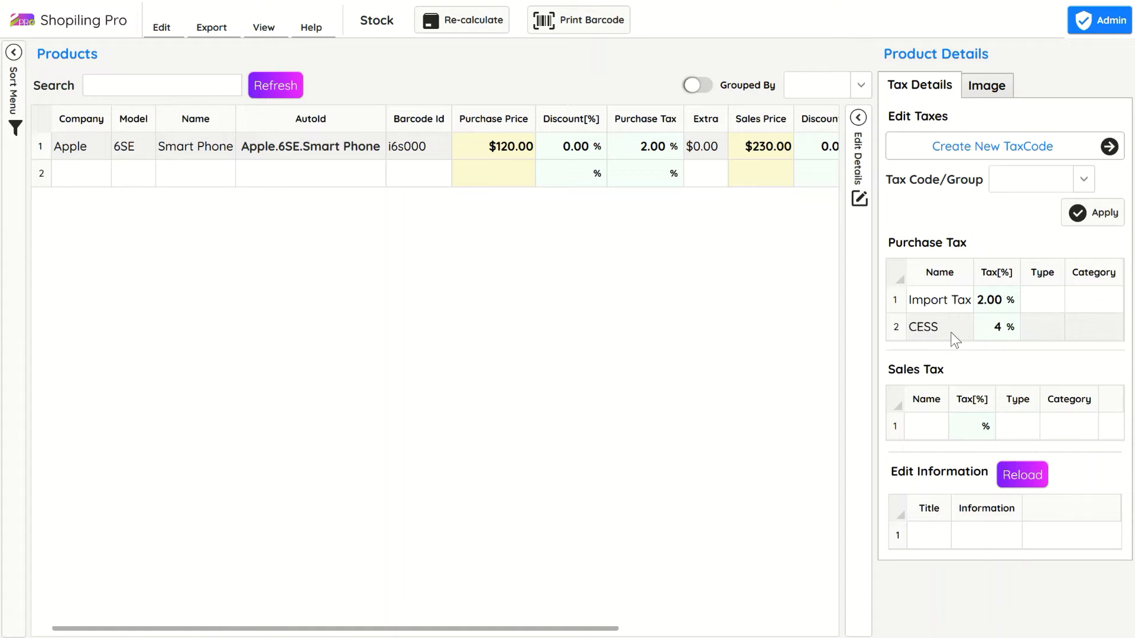
Step: Leave the sales tax entry unnamed and return to the home dashboard
left_click(915, 455)
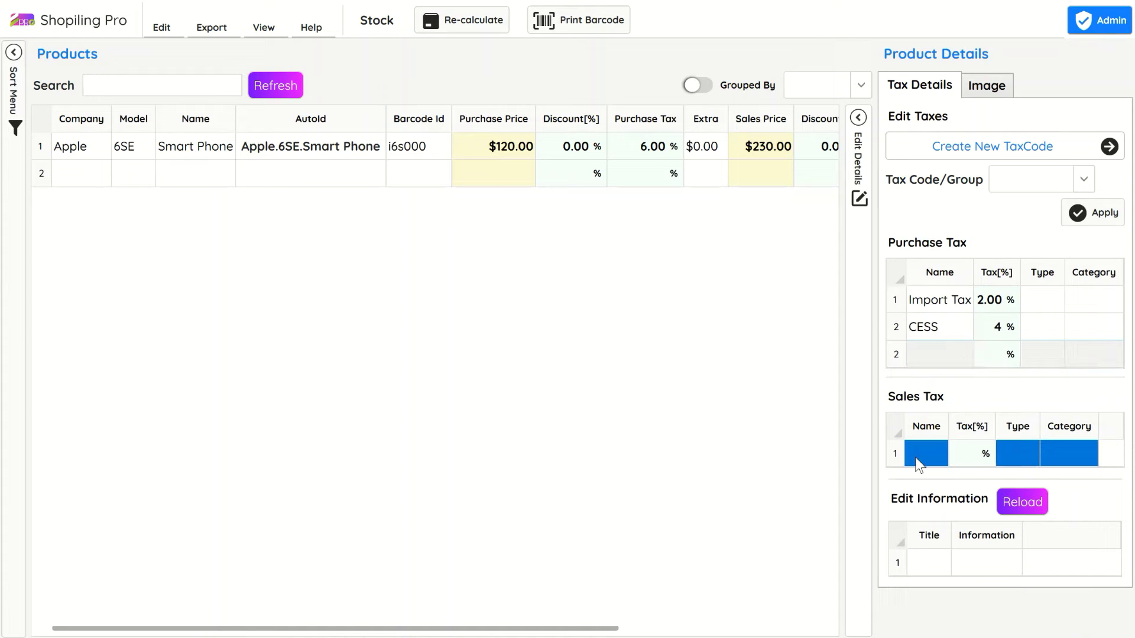
left_click(915, 456)
key("Escape")
left_click(76, 183)
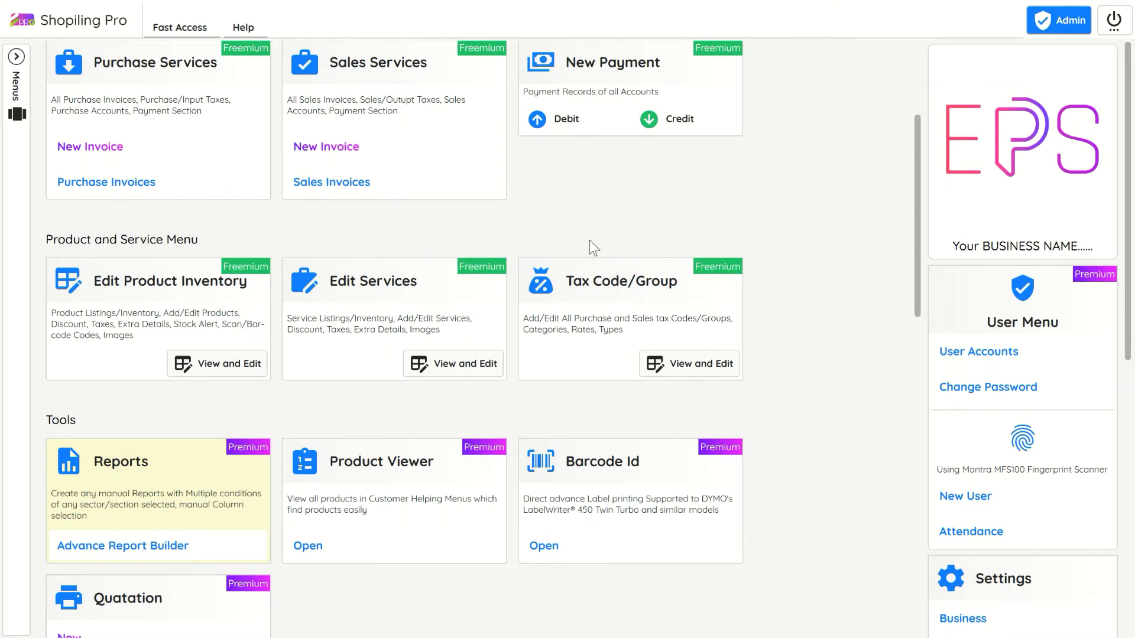
scroll(589, 240, "up", 3)
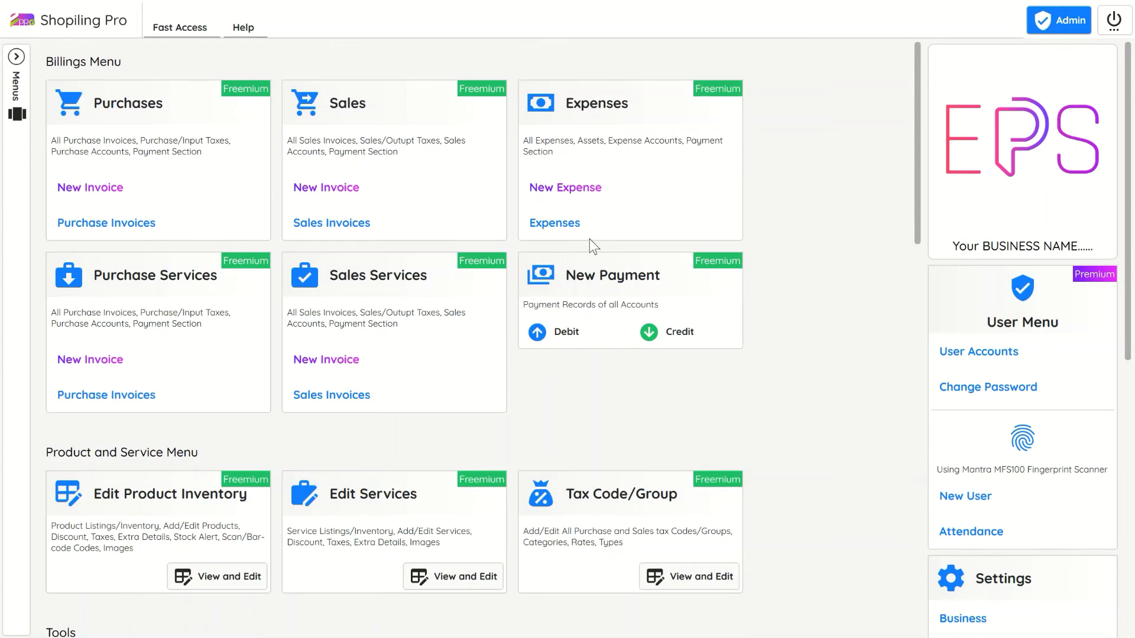
Step: Create a new sales invoice for a newly added customer account
left_click(406, 194)
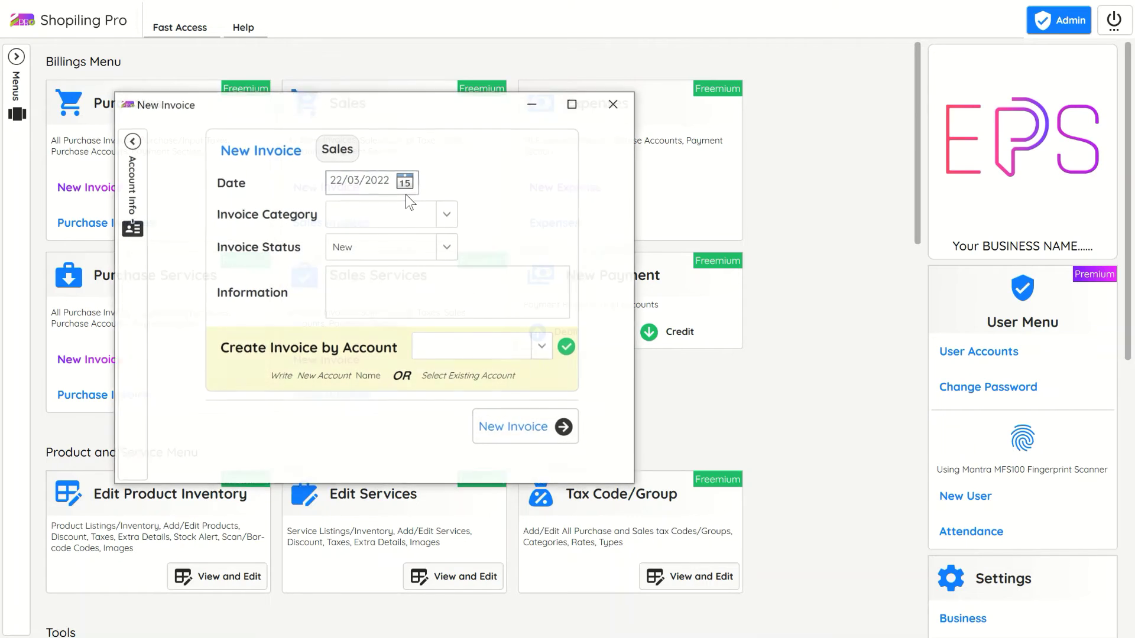
left_click(482, 343)
type("CustomerNam")
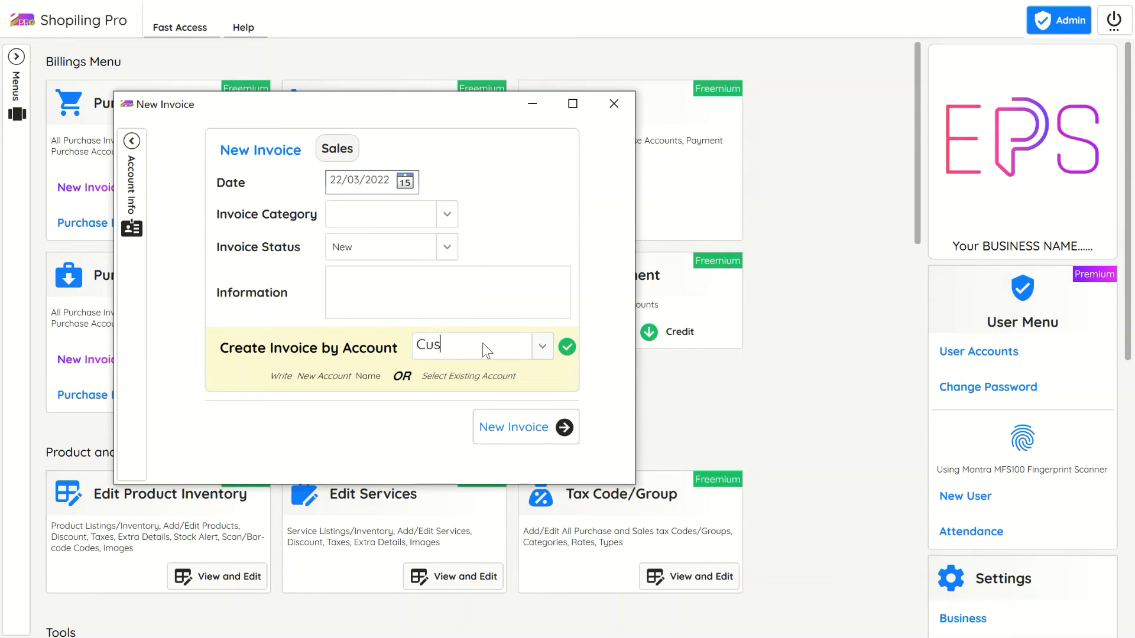
type("e1")
left_click(494, 427)
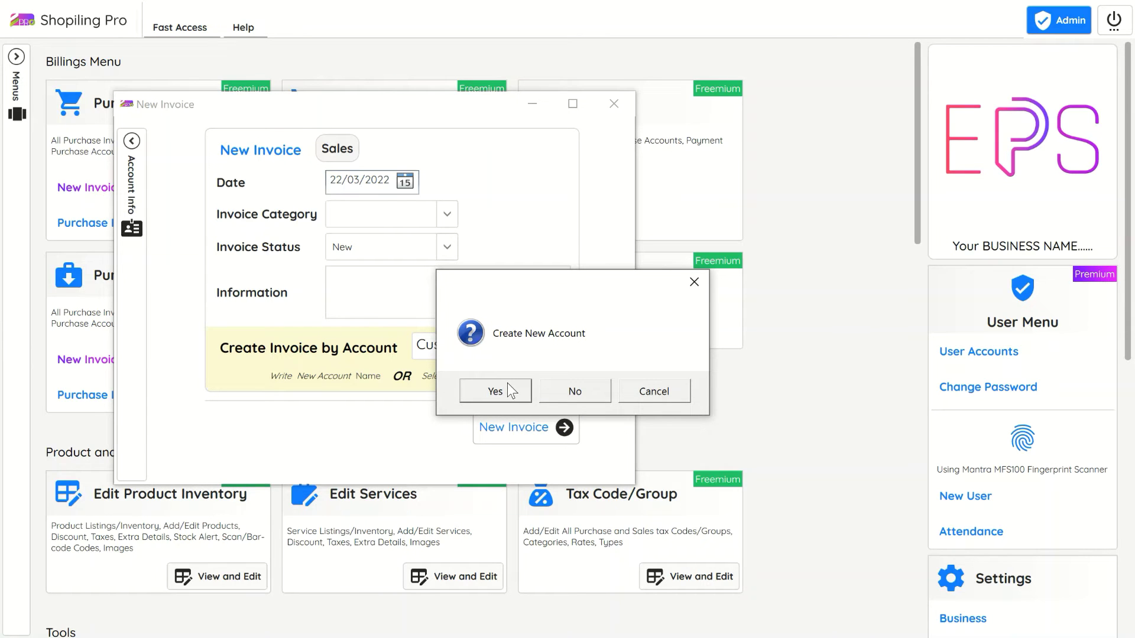
left_click(507, 383)
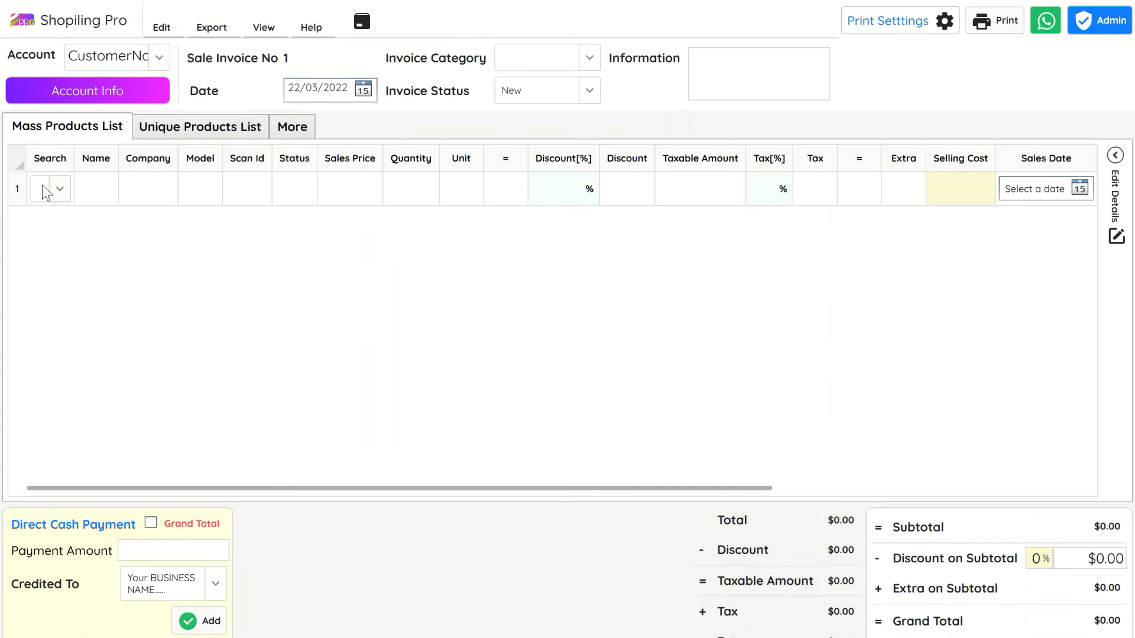
Step: Add the Apple.6SE.Smart Phone product as the first invoice line
left_click(43, 190)
left_click(153, 136)
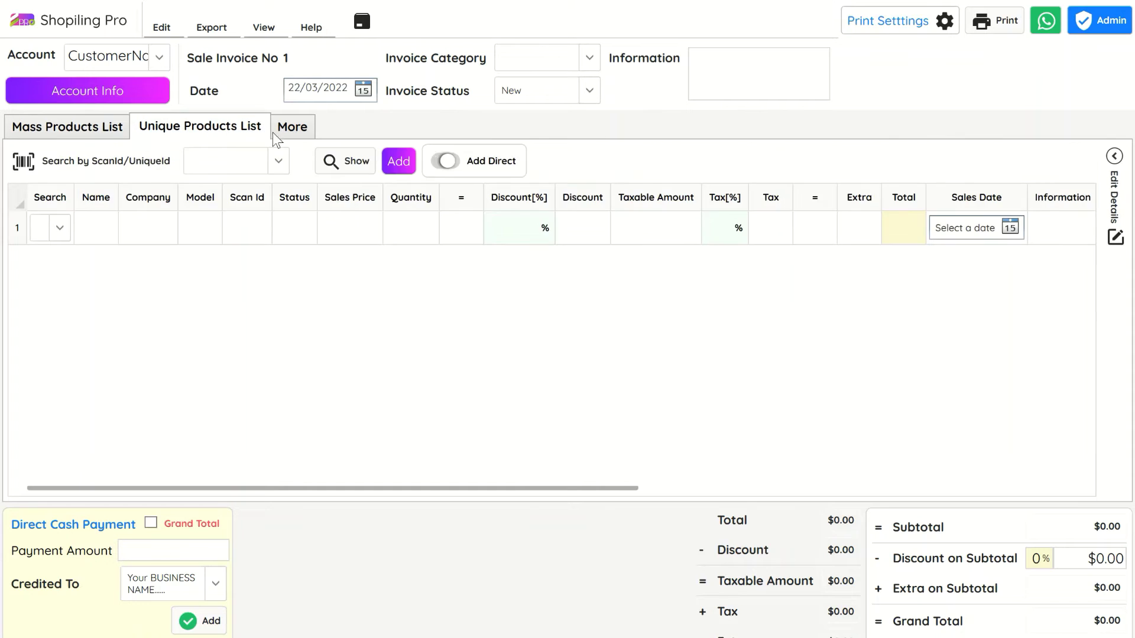
left_click(303, 130)
left_click(56, 126)
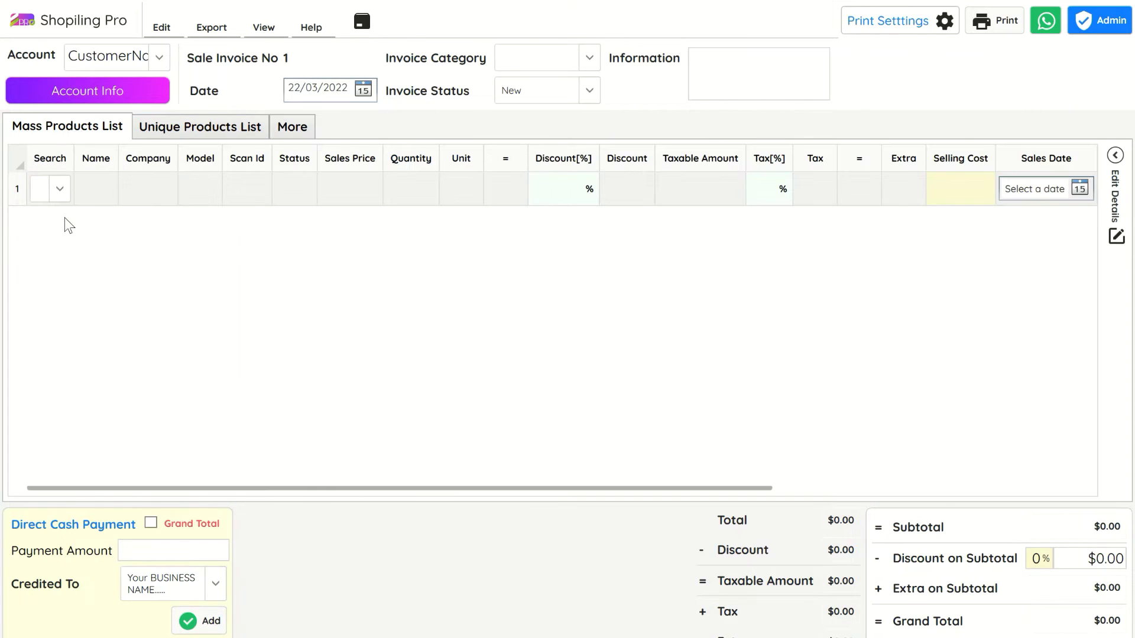
left_click(40, 195)
type("Apple.6SE.Smart Phone")
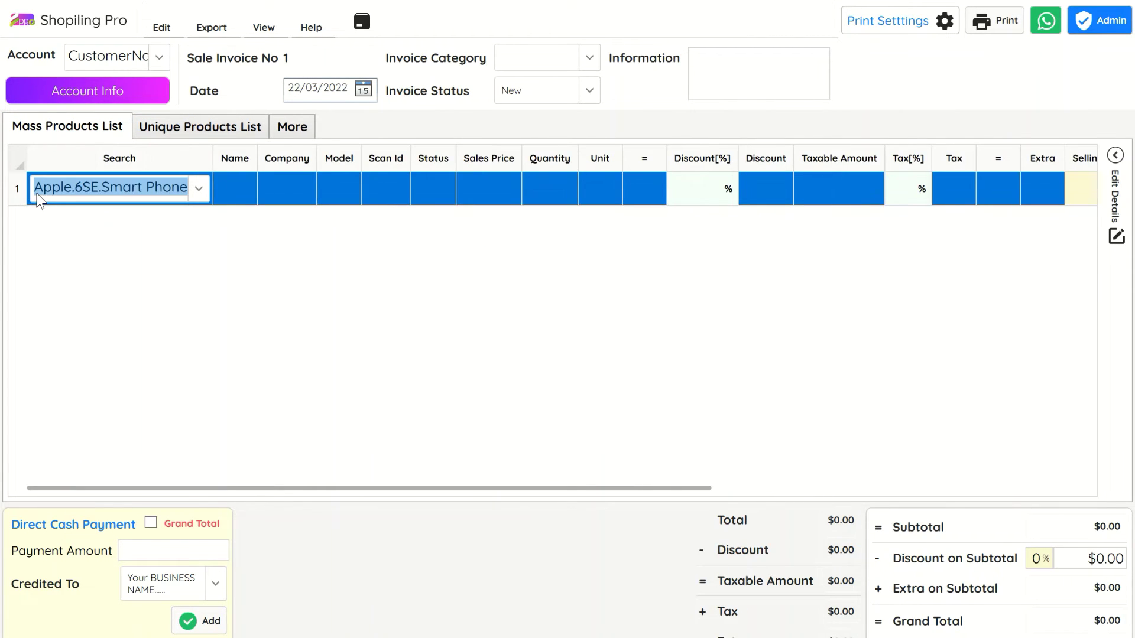
key("Return")
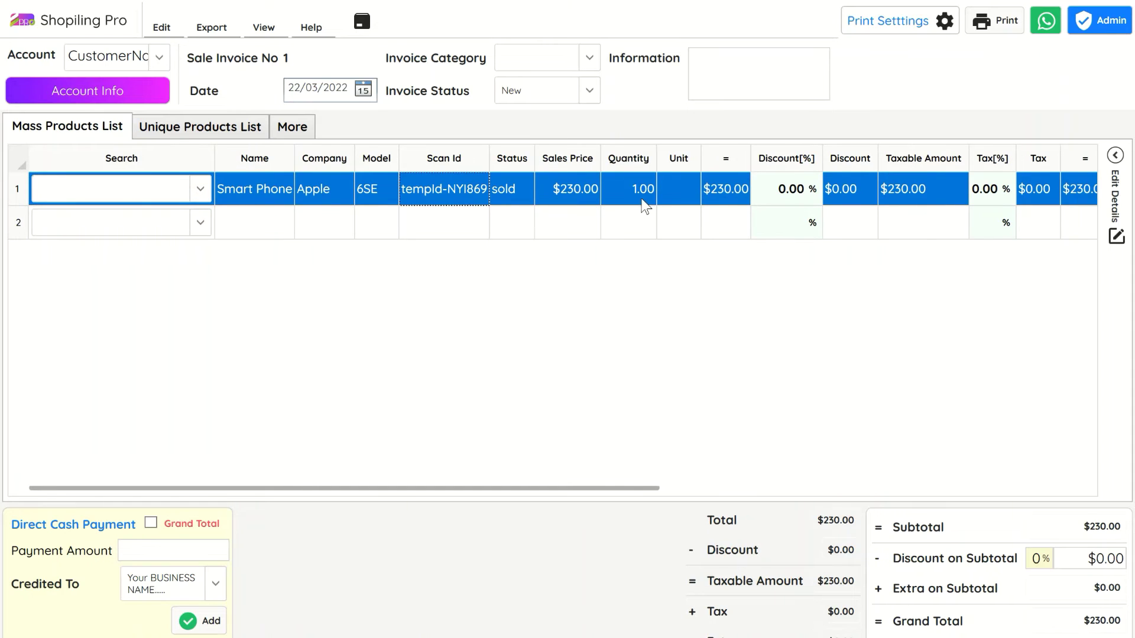
Step: Set the phone line to quantity 2 with a 2% discount, totalling $450.80
left_click(619, 196)
type("2")
key("Return")
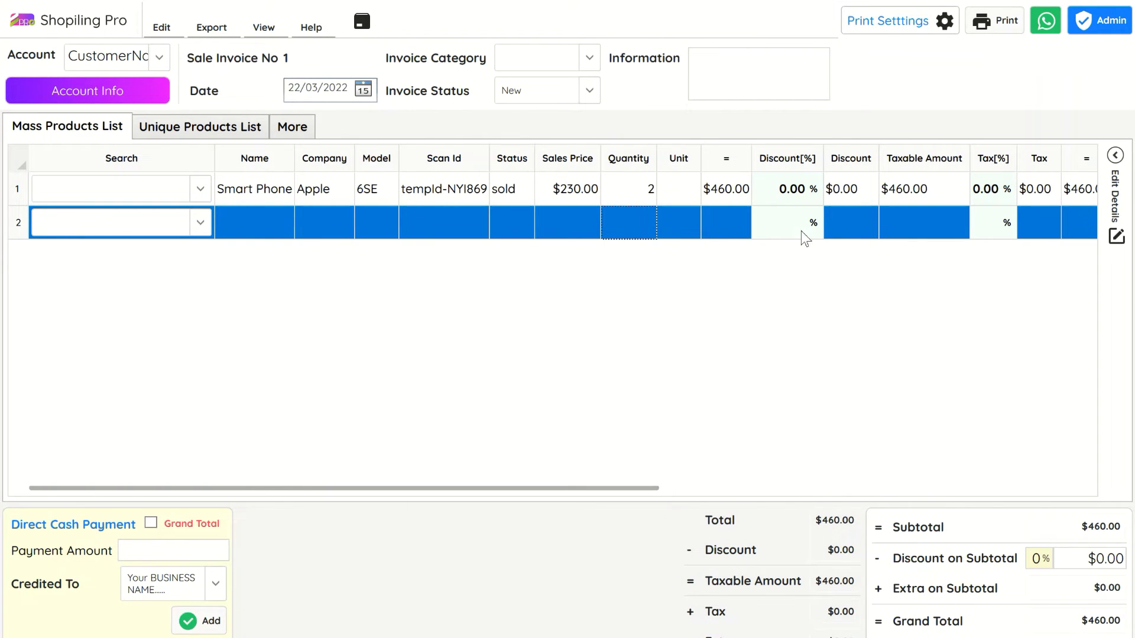
left_click(774, 195)
type("2")
key("Return")
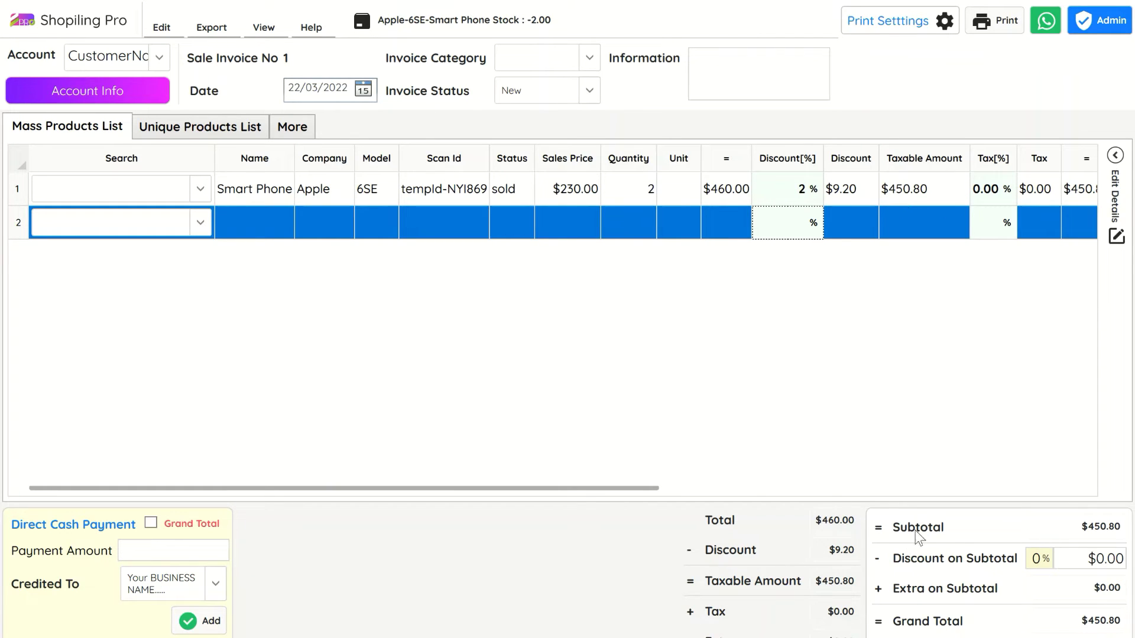
left_click(1036, 558)
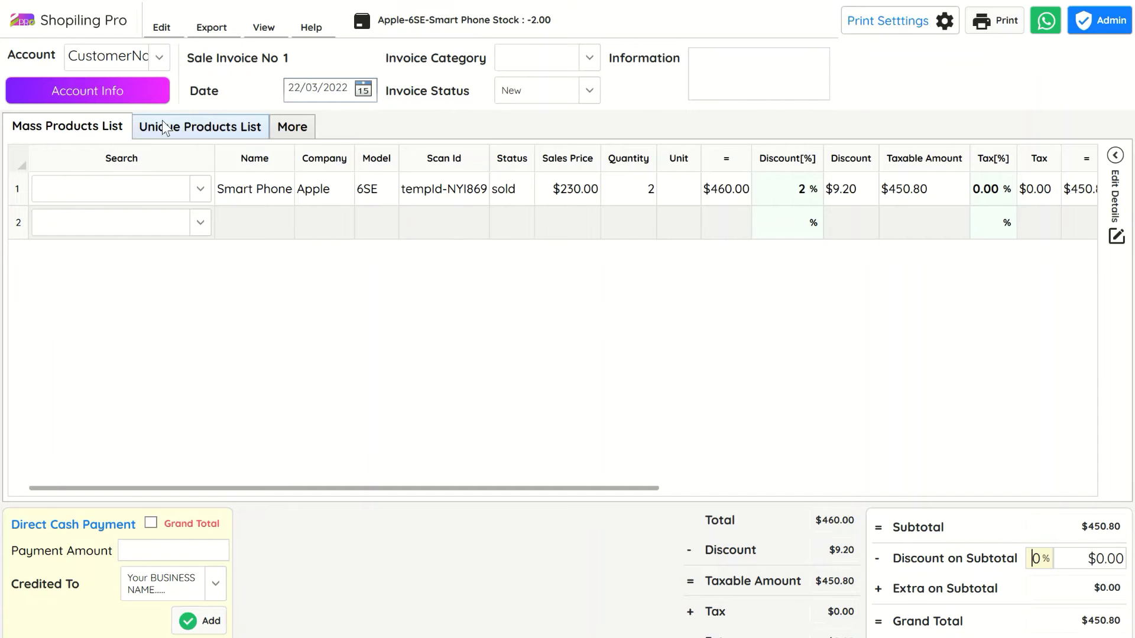
left_click(293, 127)
Step: Add subtotal extras of $100.00 Delivery and $20.00 Packing, making the Grand Total $570.80
left_click(52, 229)
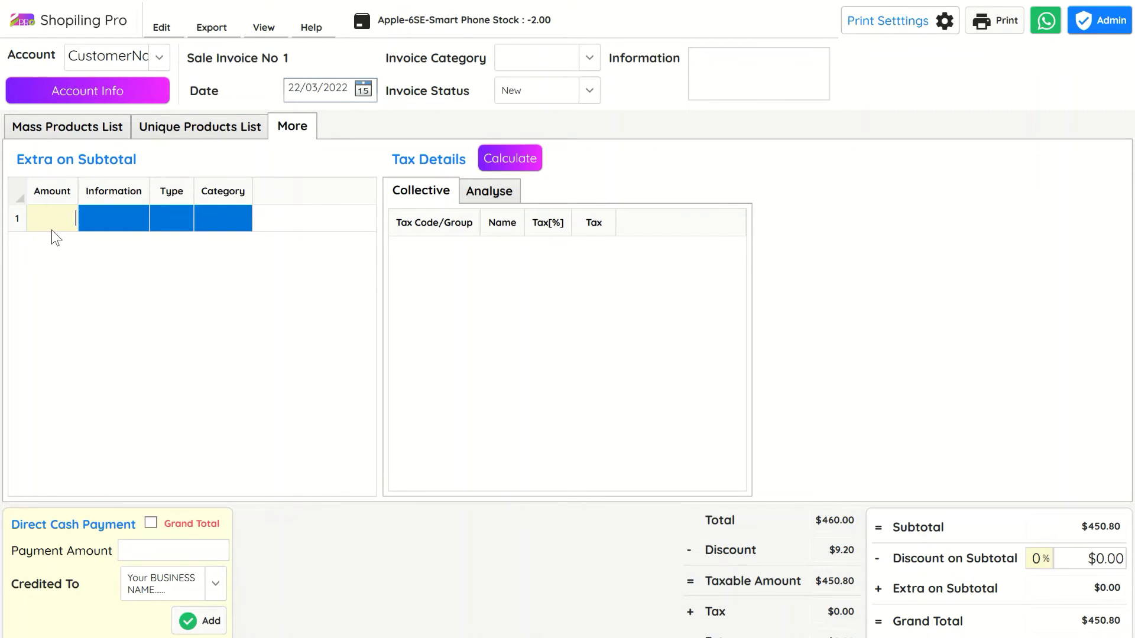
key("Tab")
type("Delivery")
key("Return")
type("20")
key("Tab")
type("Packing")
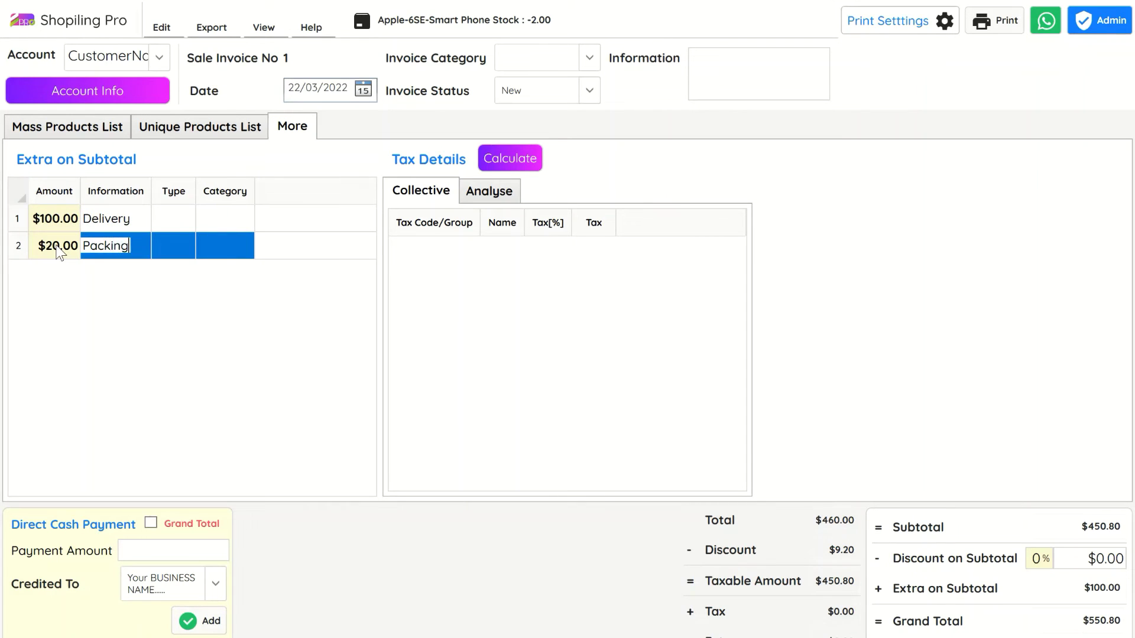
key("Return")
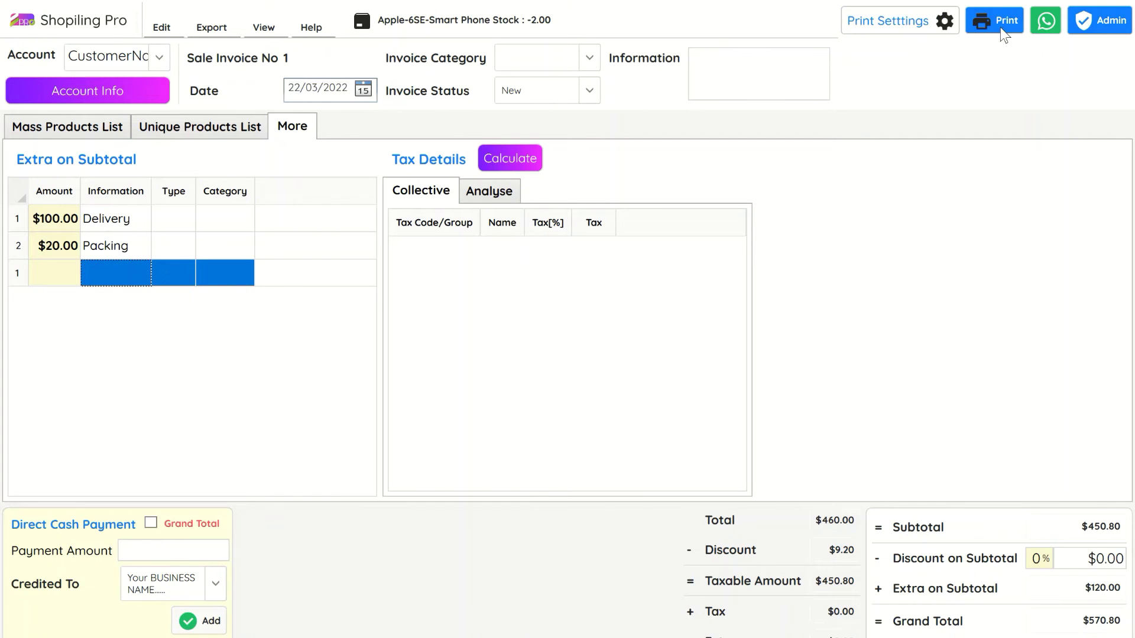
Step: Preview the printed invoice, then close the preview window
left_click(1013, 20)
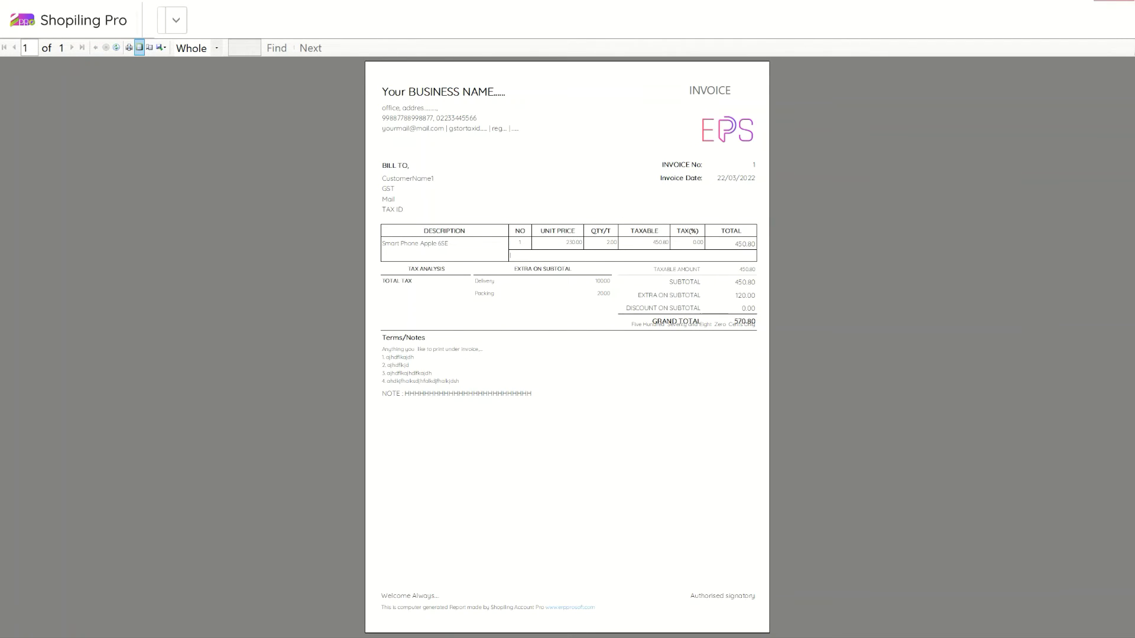
left_click(1104, 1)
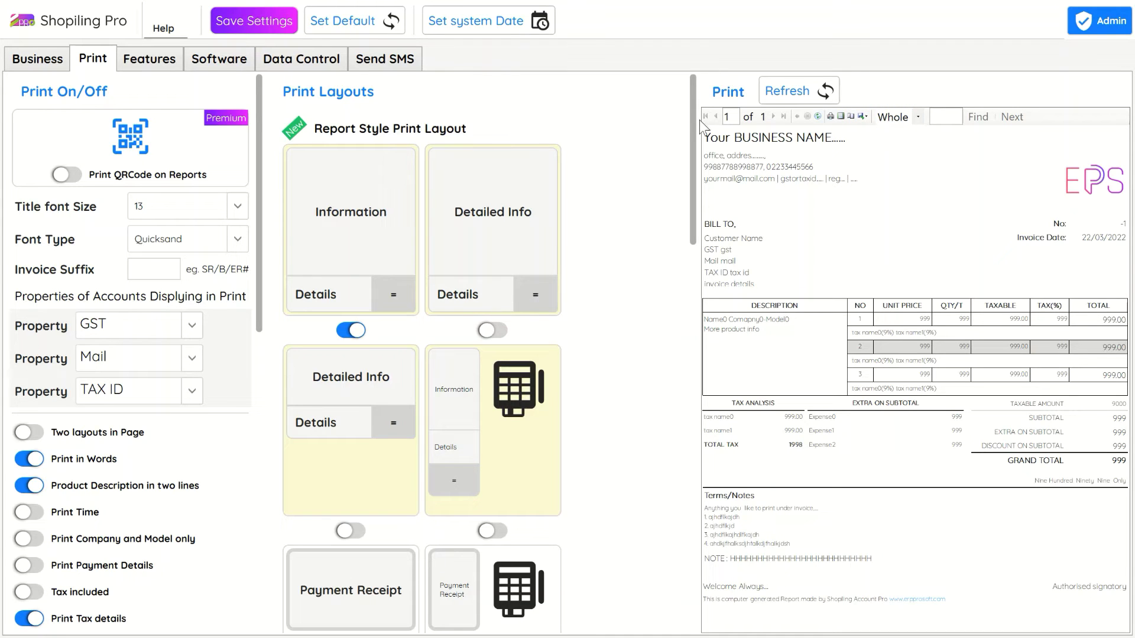
Step: Try the Detailed Info and receipt-style layouts, then choose Information Style 2
left_click(491, 331)
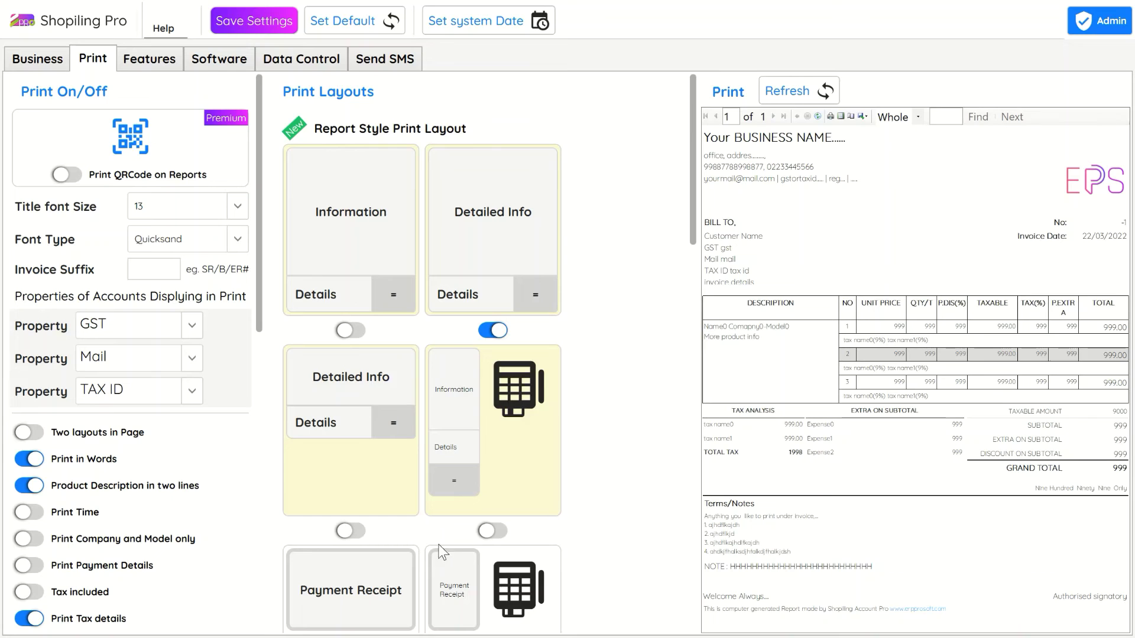
left_click(491, 531)
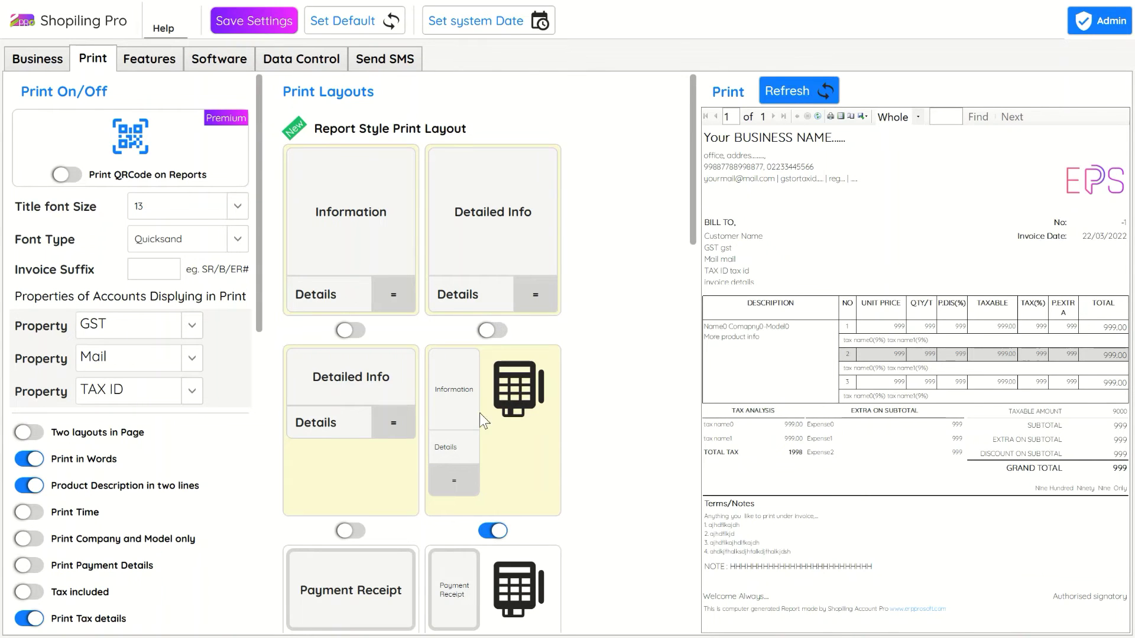
left_click(351, 531)
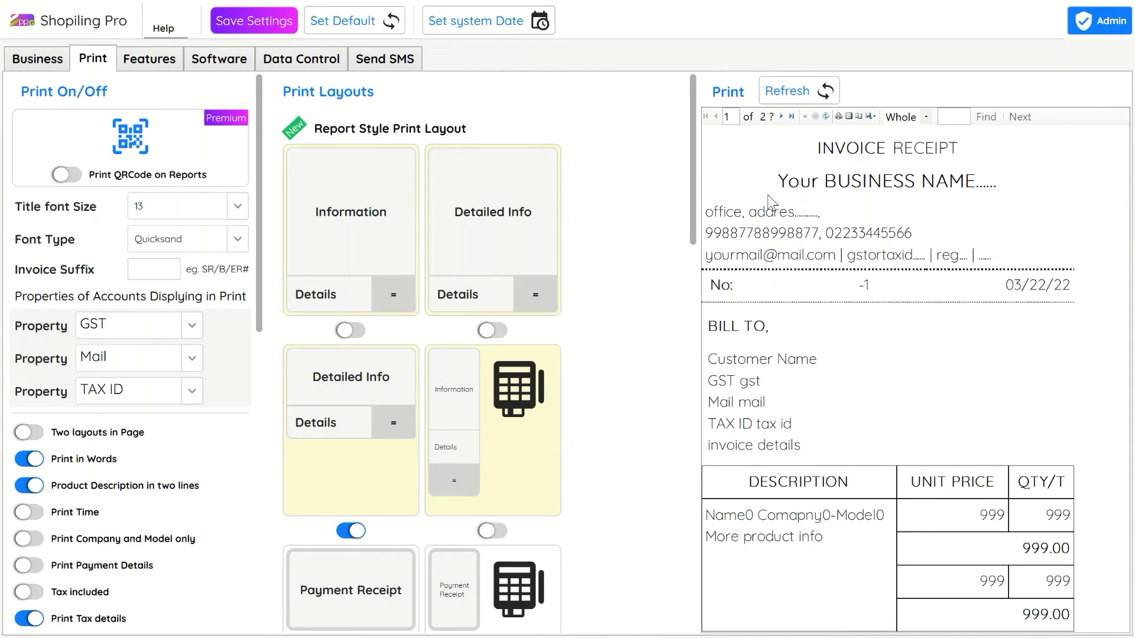
scroll(696, 380, "down", 9)
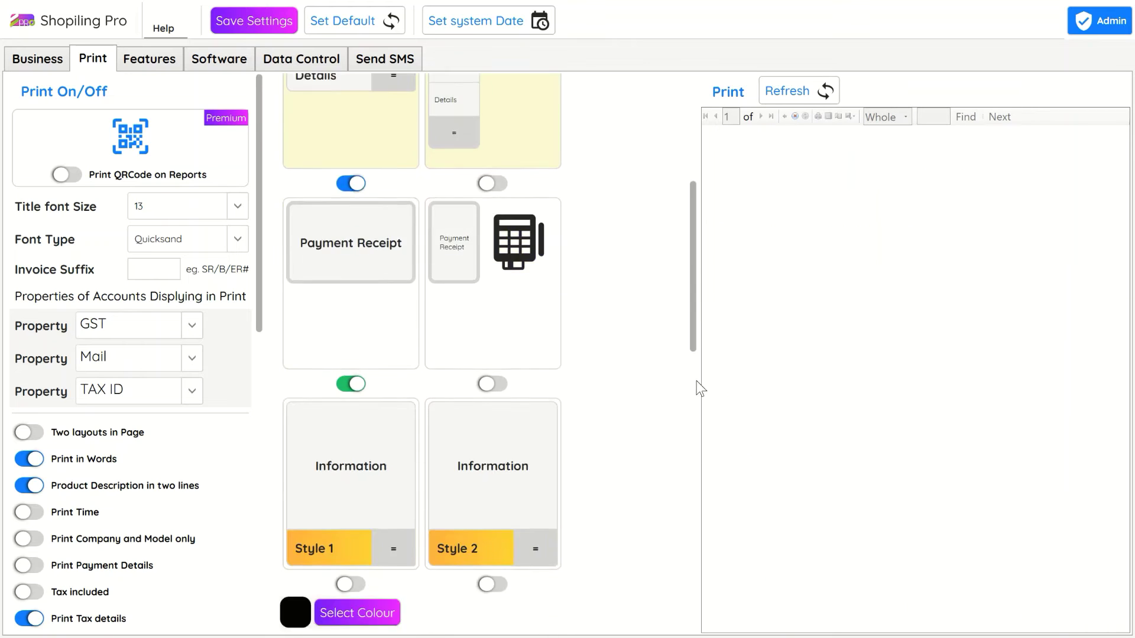
left_click(493, 321)
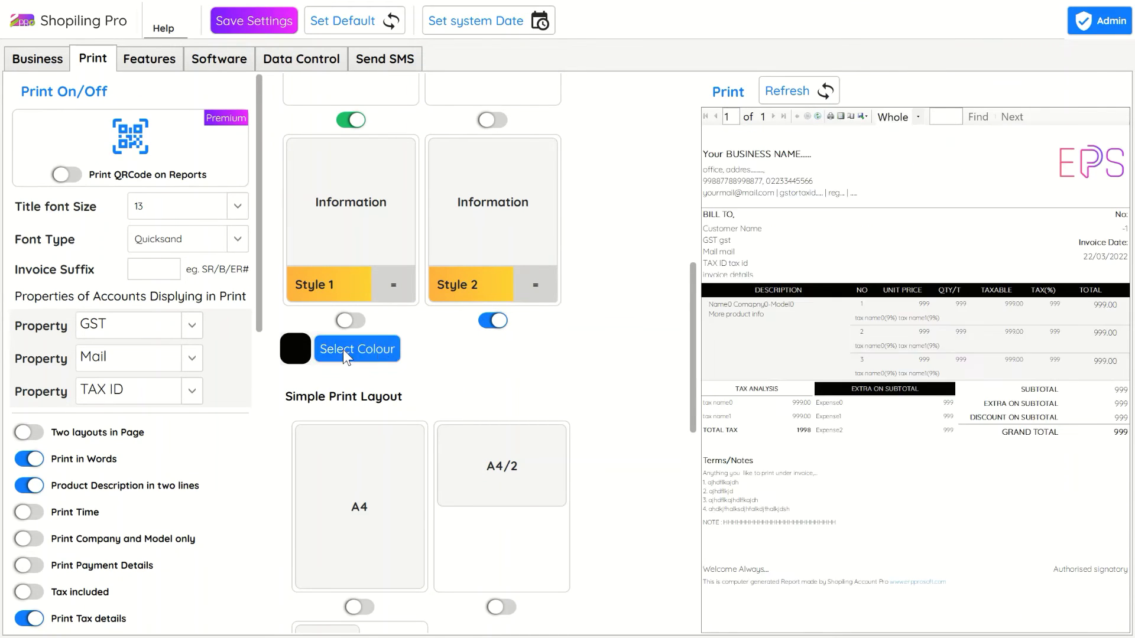
Step: Colour the layout purple with green lowered to 40 and refresh the preview
left_click(380, 344)
left_click(343, 324)
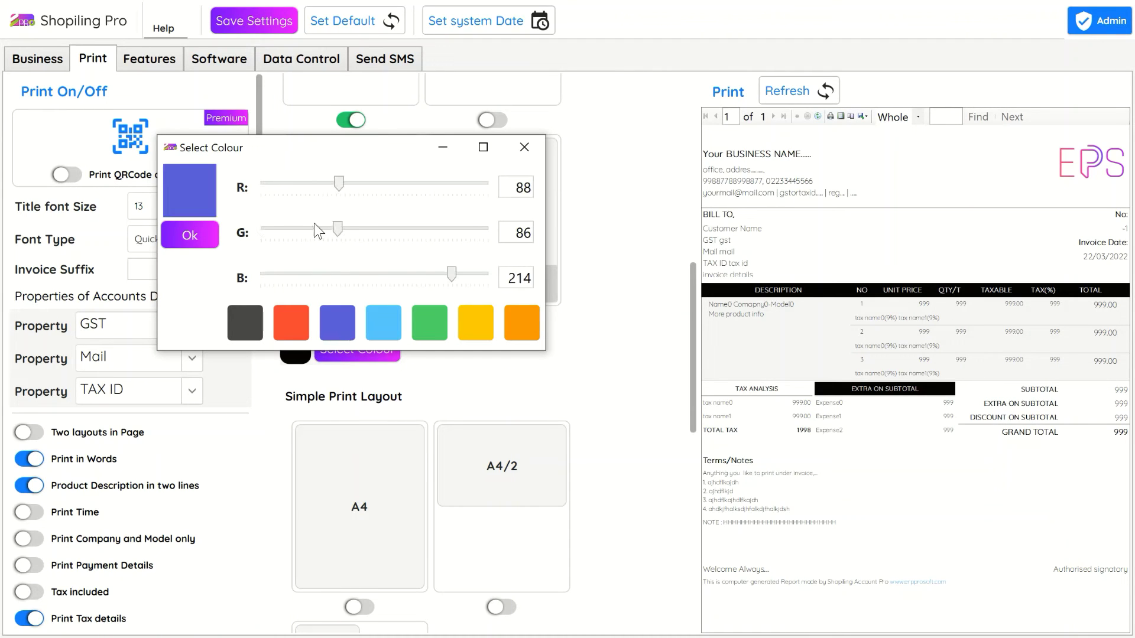
left_click(324, 227)
left_click(268, 229)
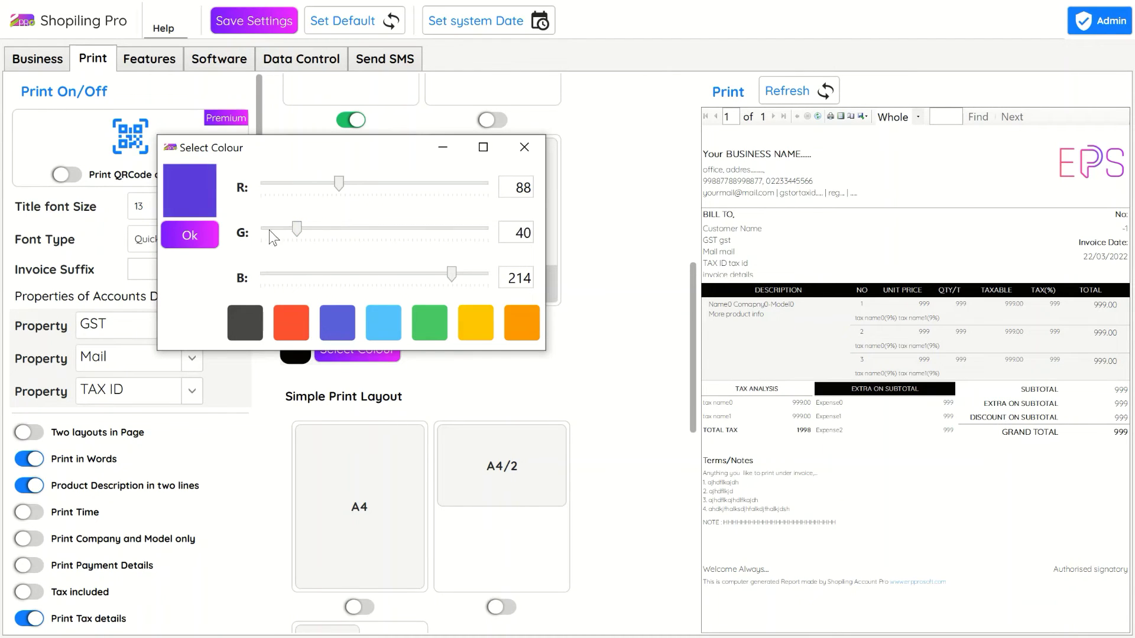
left_click(189, 235)
left_click(827, 91)
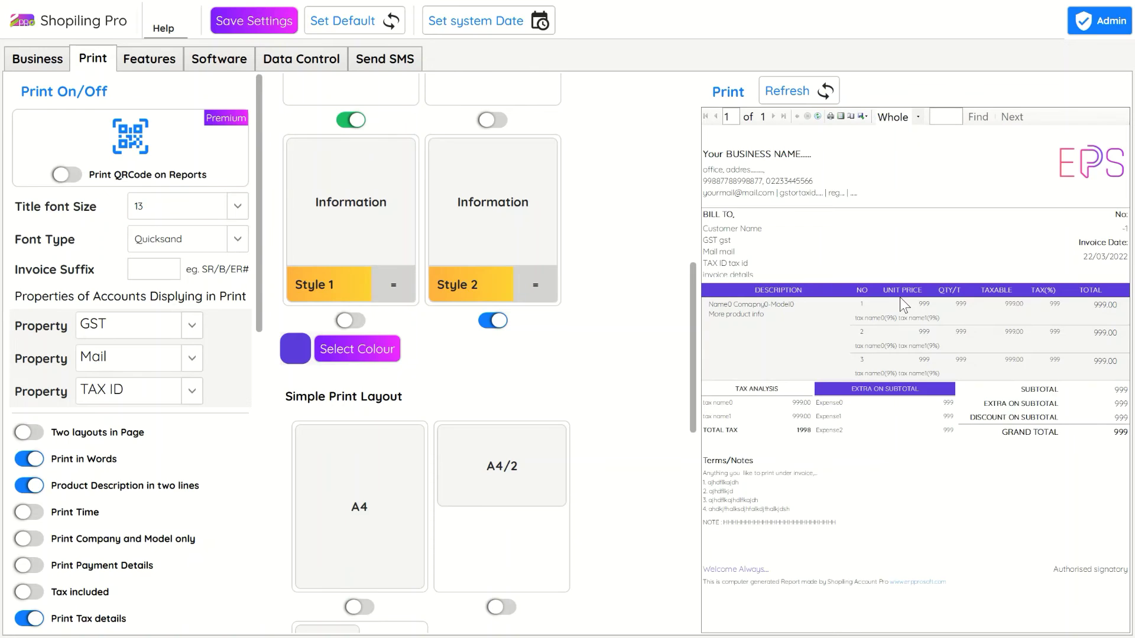
Step: Compare the Style 1 and Style 2 previews, keeping Style 2
left_click(351, 320)
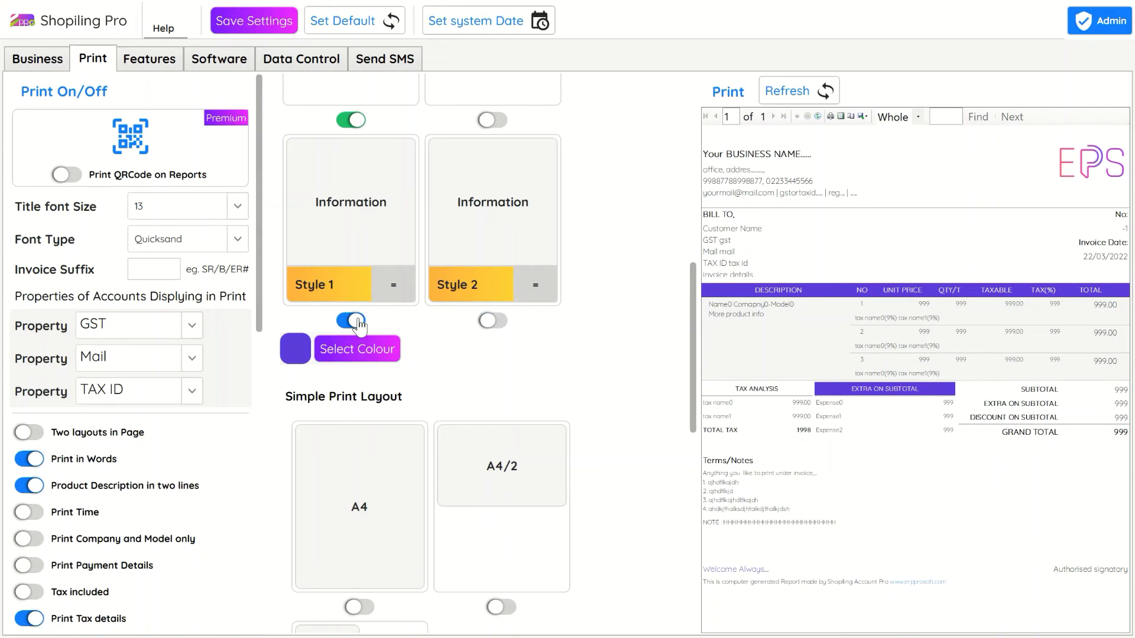
left_click(792, 89)
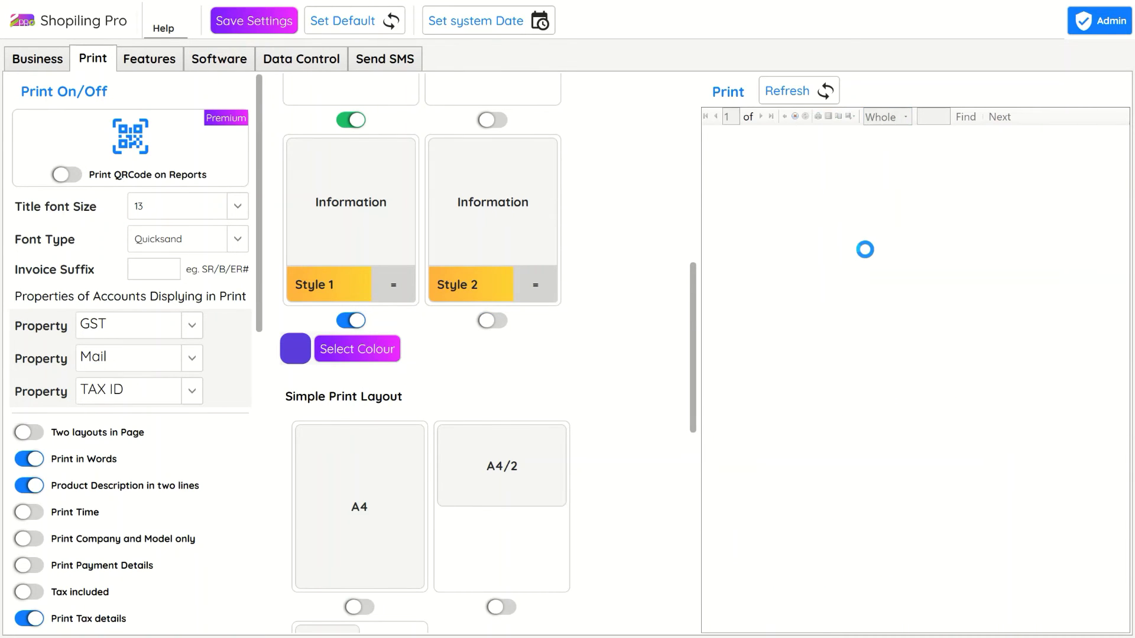
left_click(488, 322)
left_click(792, 90)
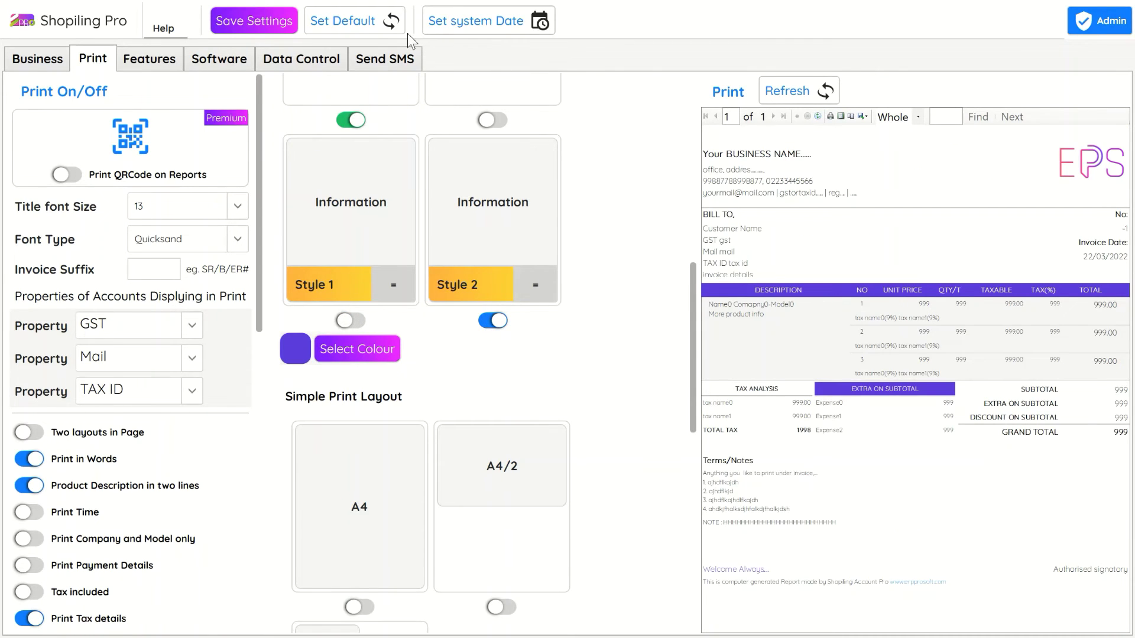
Step: Save the print settings and close settings to return to Sale Invoice No 1
left_click(257, 19)
left_click_drag(264, 313, 249, 618)
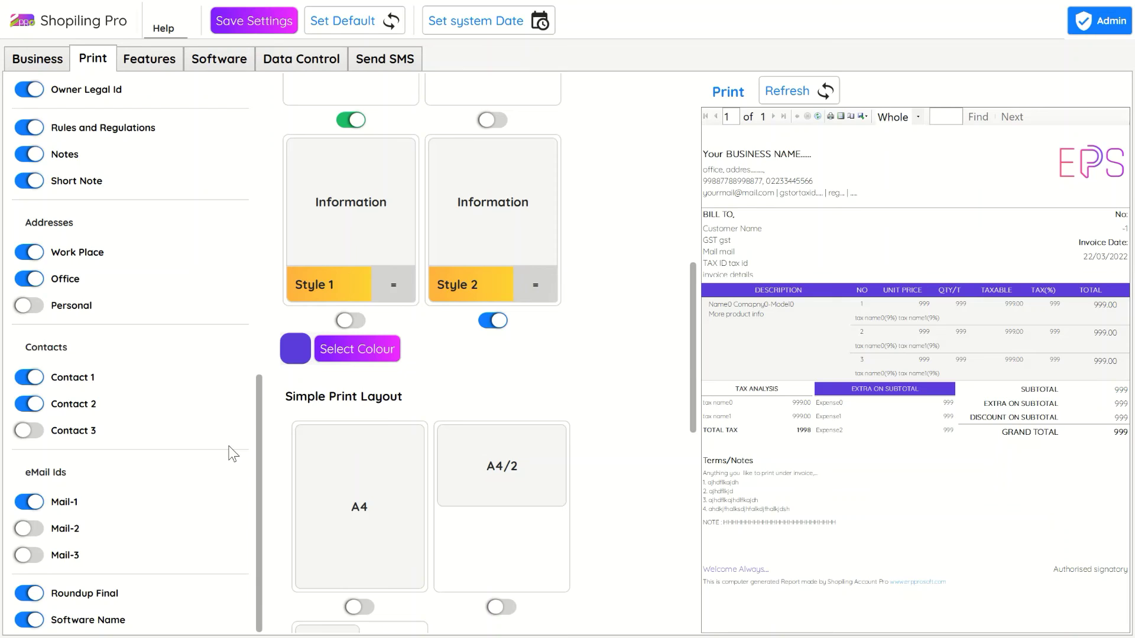
left_click(54, 62)
left_click(190, 387)
left_click(302, 388)
left_click(413, 387)
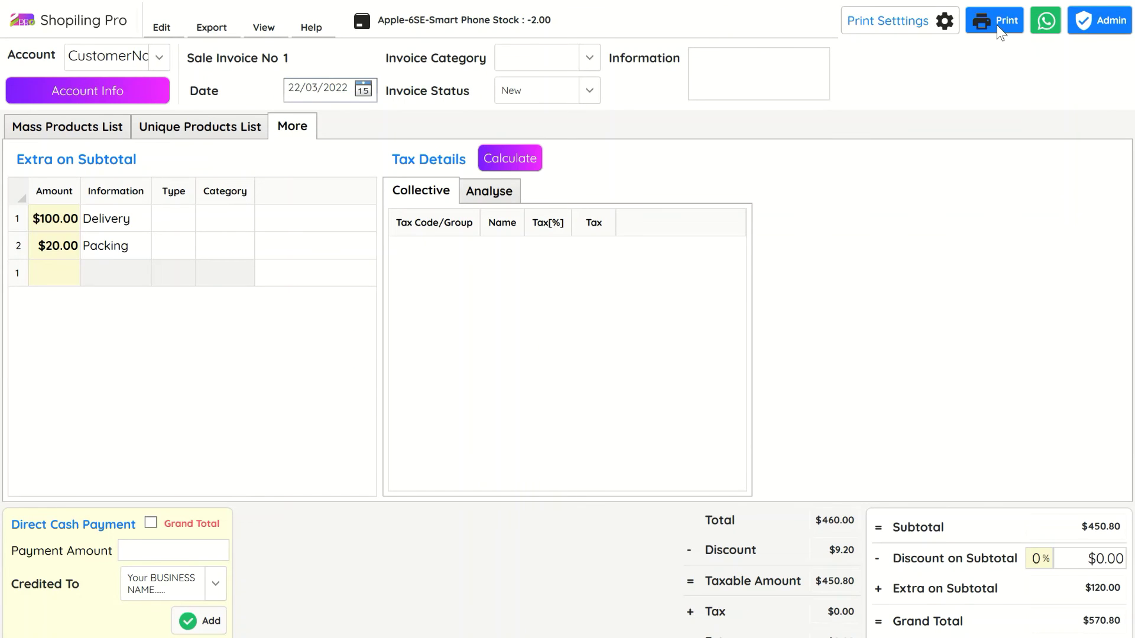
Step: Print the invoice, view it as a whole page, then close the report viewer
left_click(846, 25)
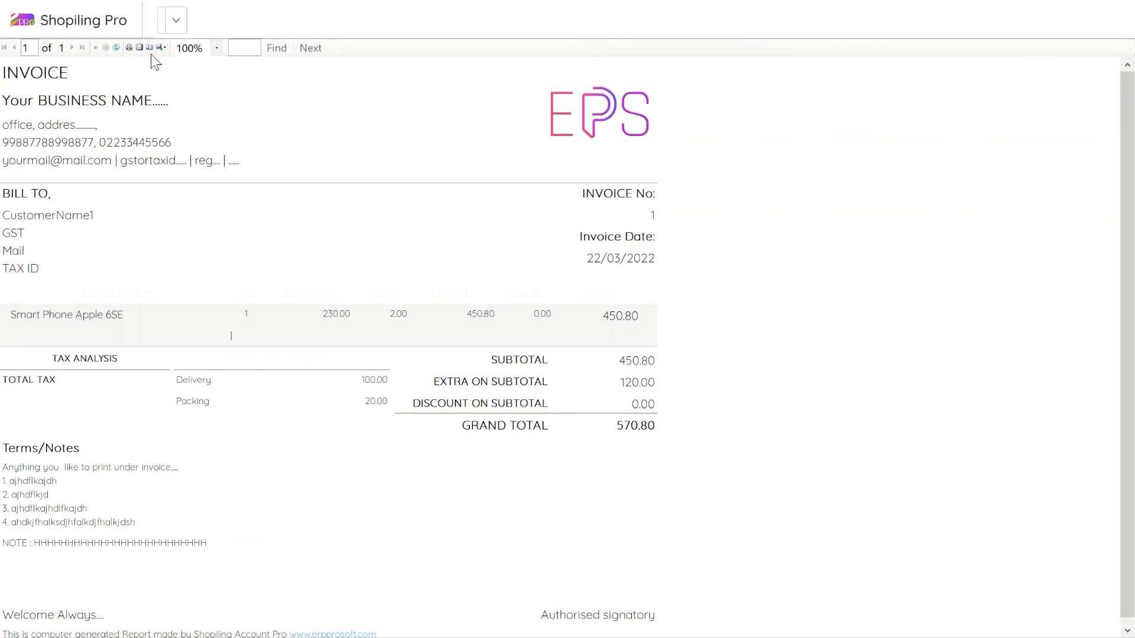
left_click(142, 50)
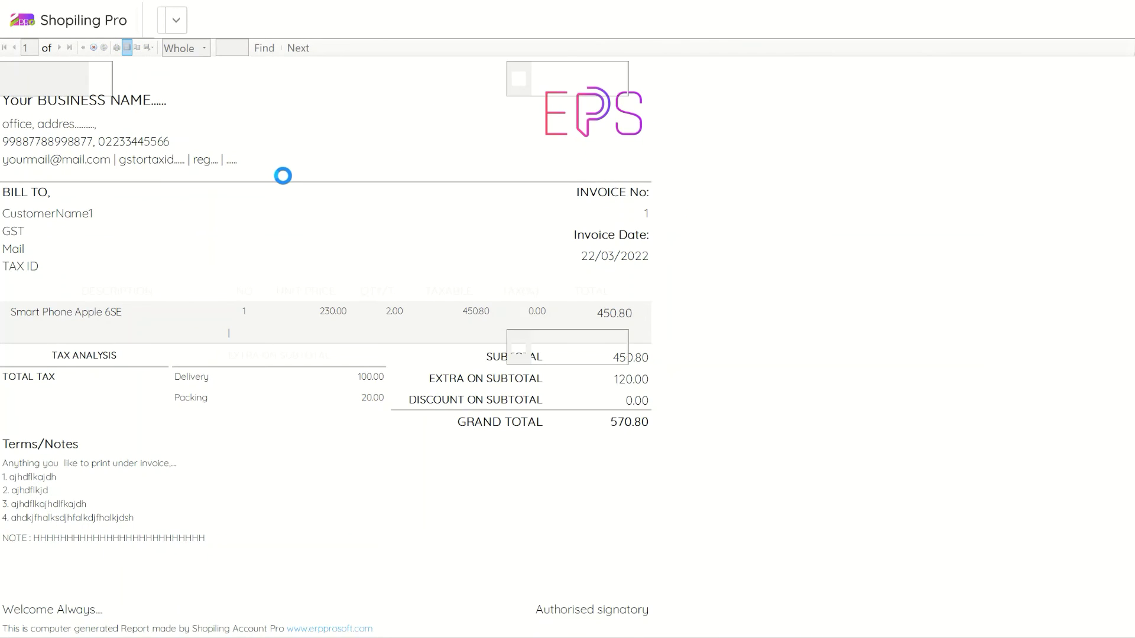
key("Escape")
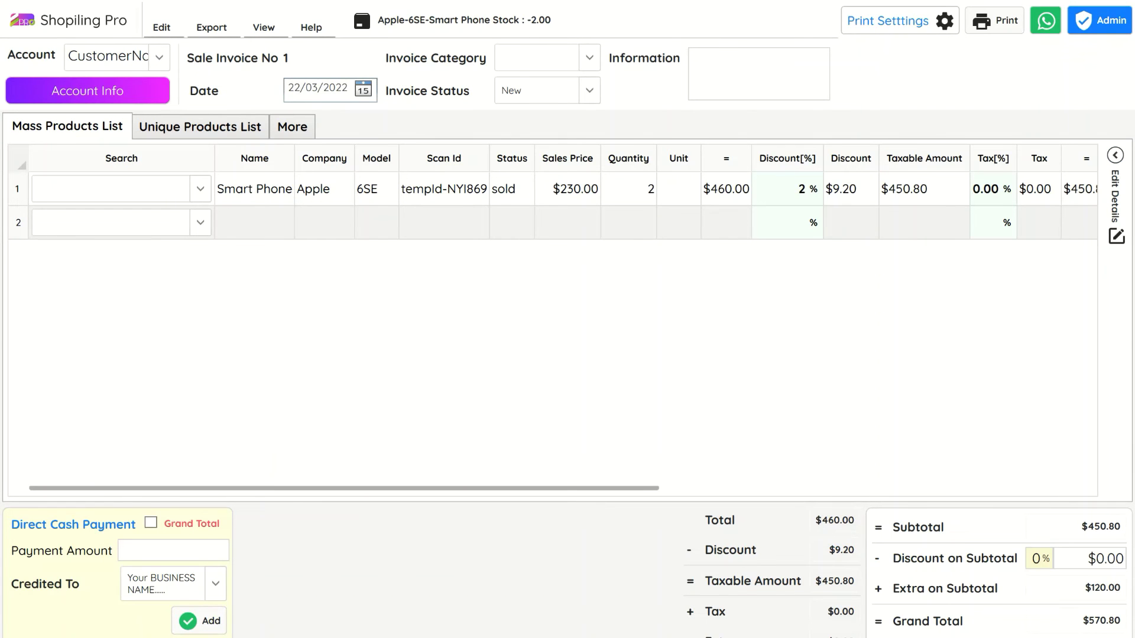
Step: Close the invoice, check invoice 1 ($570.80) in Sales Invoices, then return to the dashboard
left_click(1119, 1)
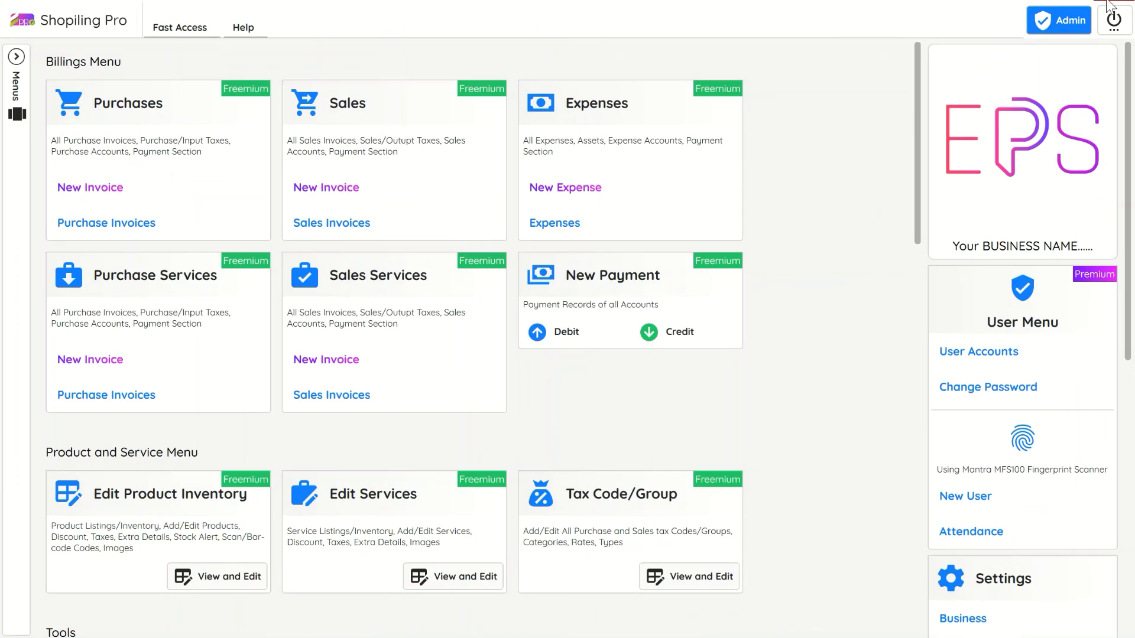
left_click(357, 222)
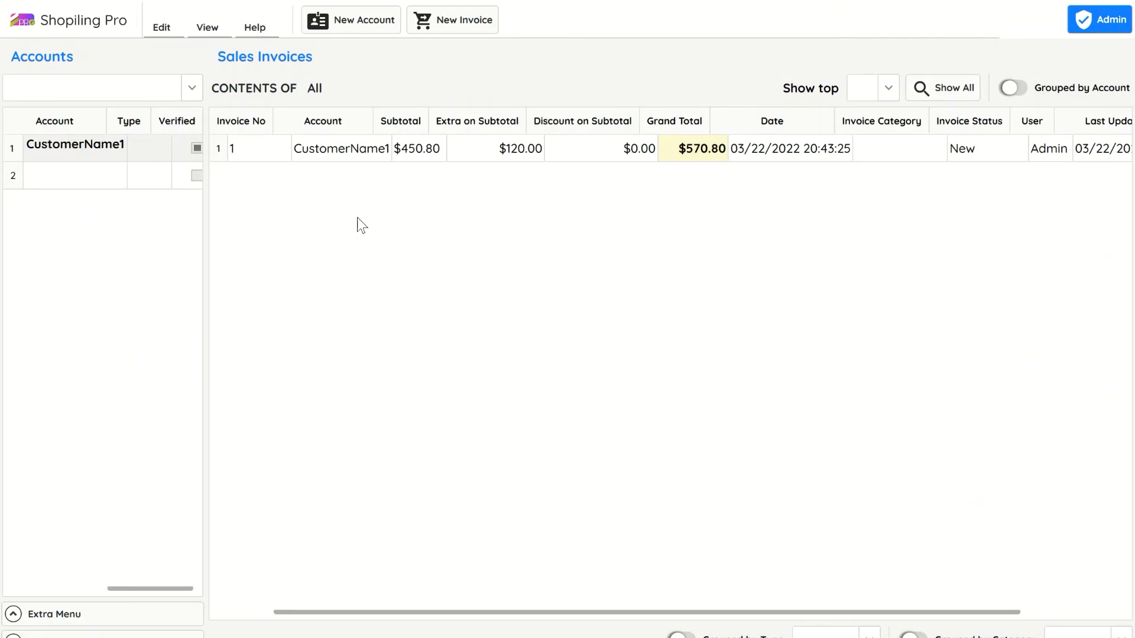
left_click(611, 151)
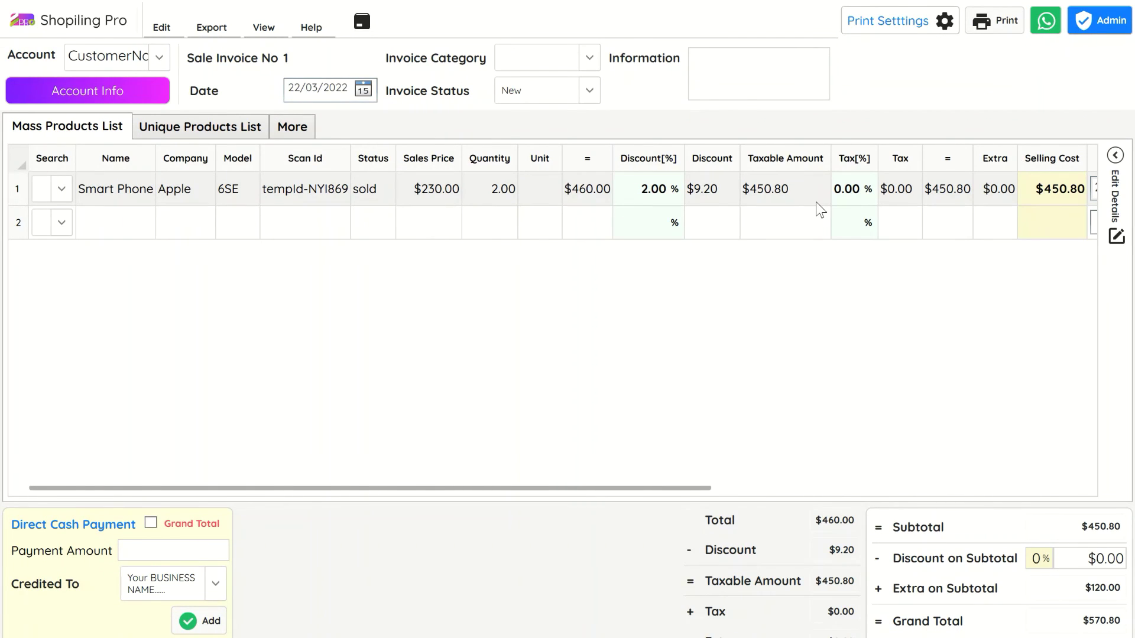
key("Escape")
scroll(857, 250, "down", 10)
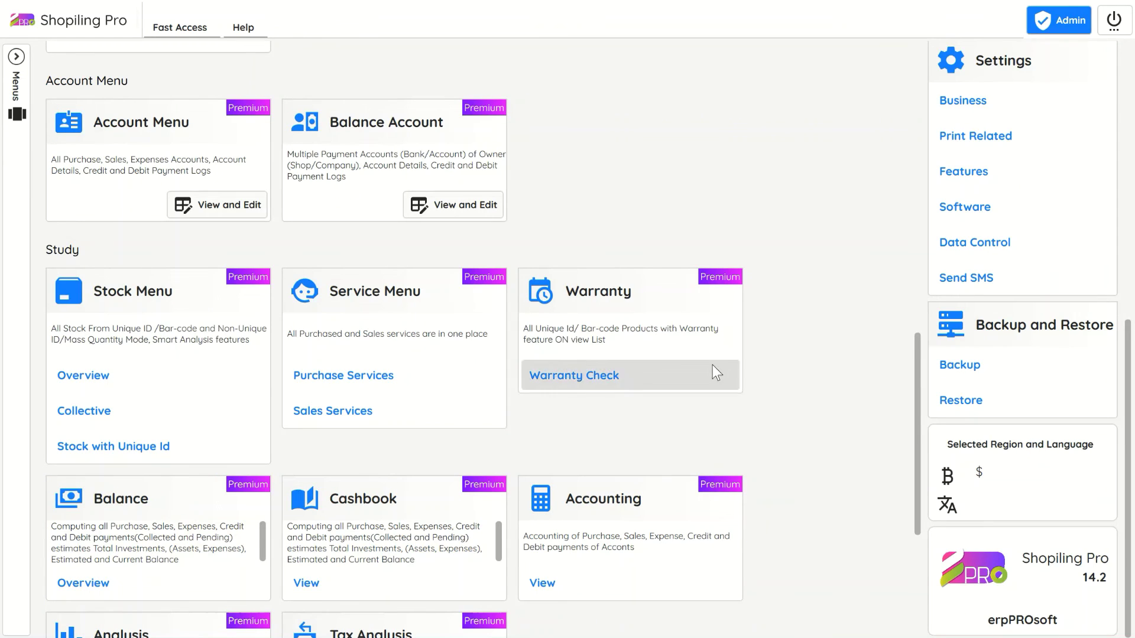